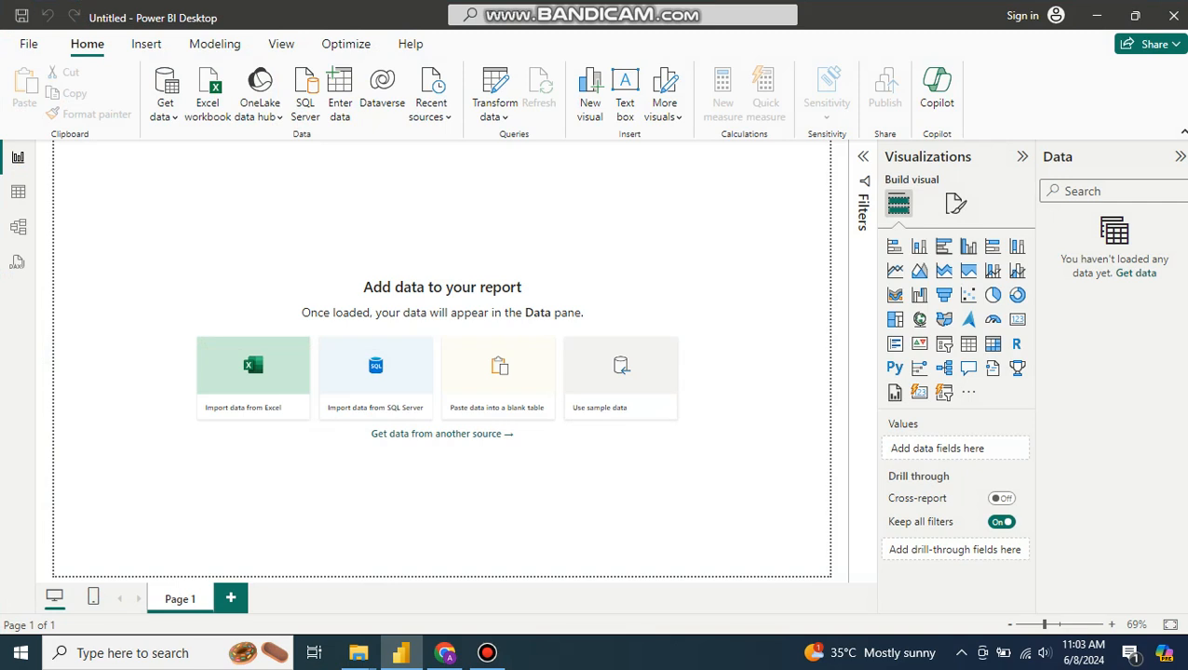
Import the SalesData table from the Denormalised Data Excel workbook and load it into the report.
left_click(208, 95)
left_click(223, 121)
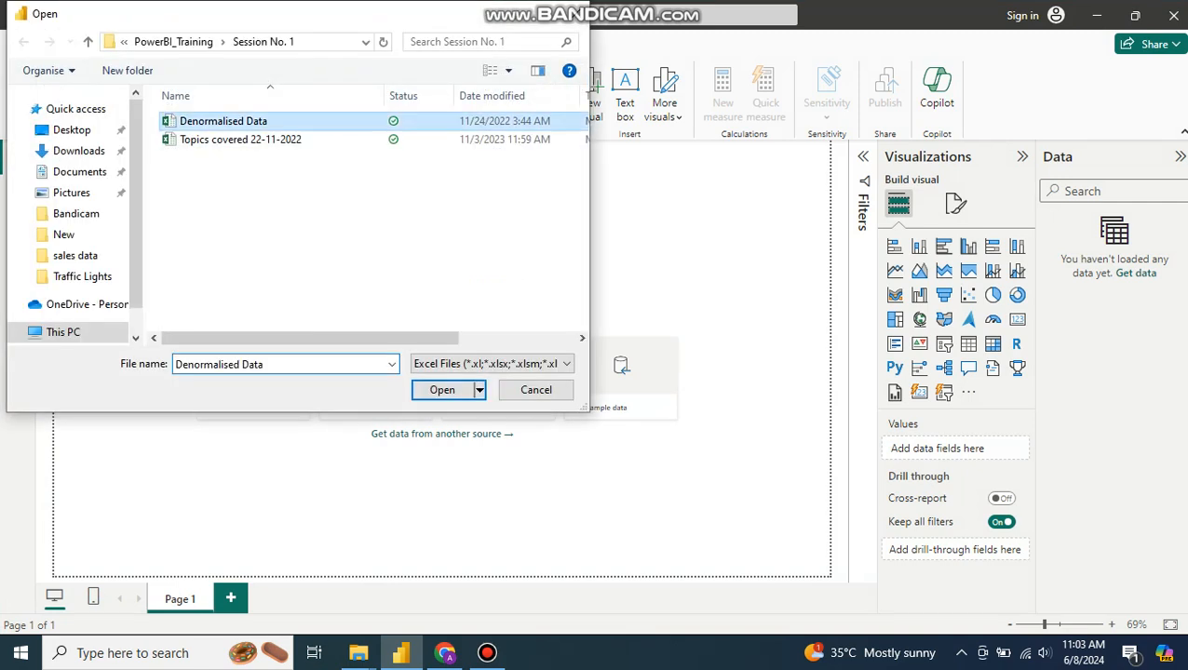
left_click(443, 390)
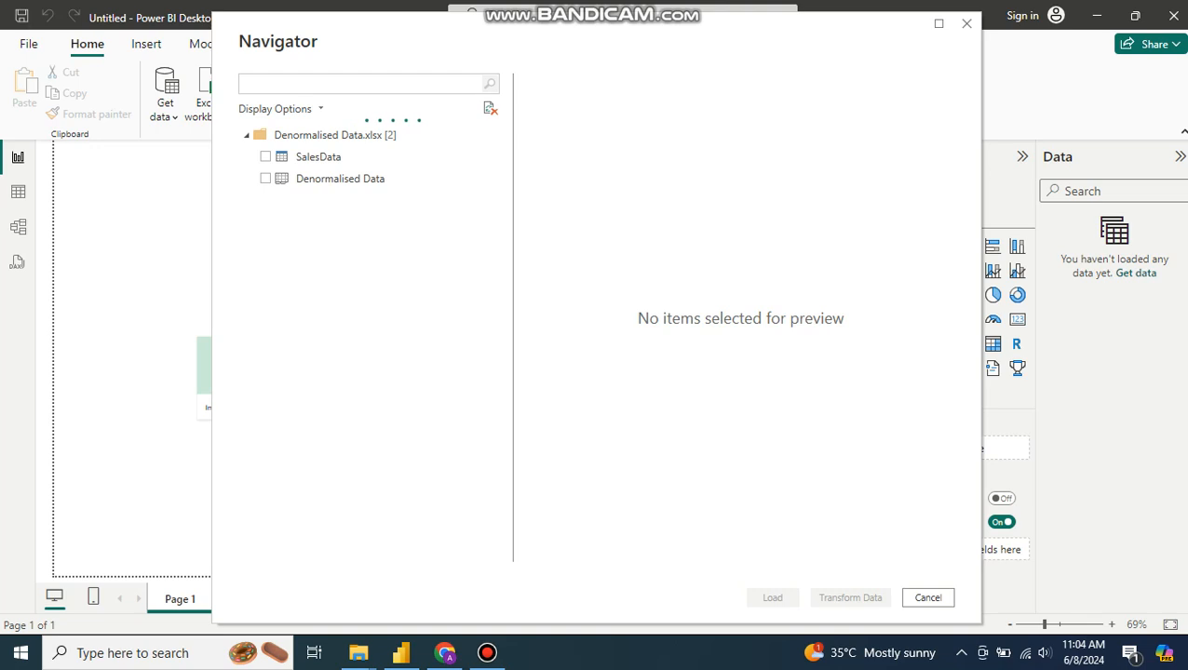
left_click(265, 156)
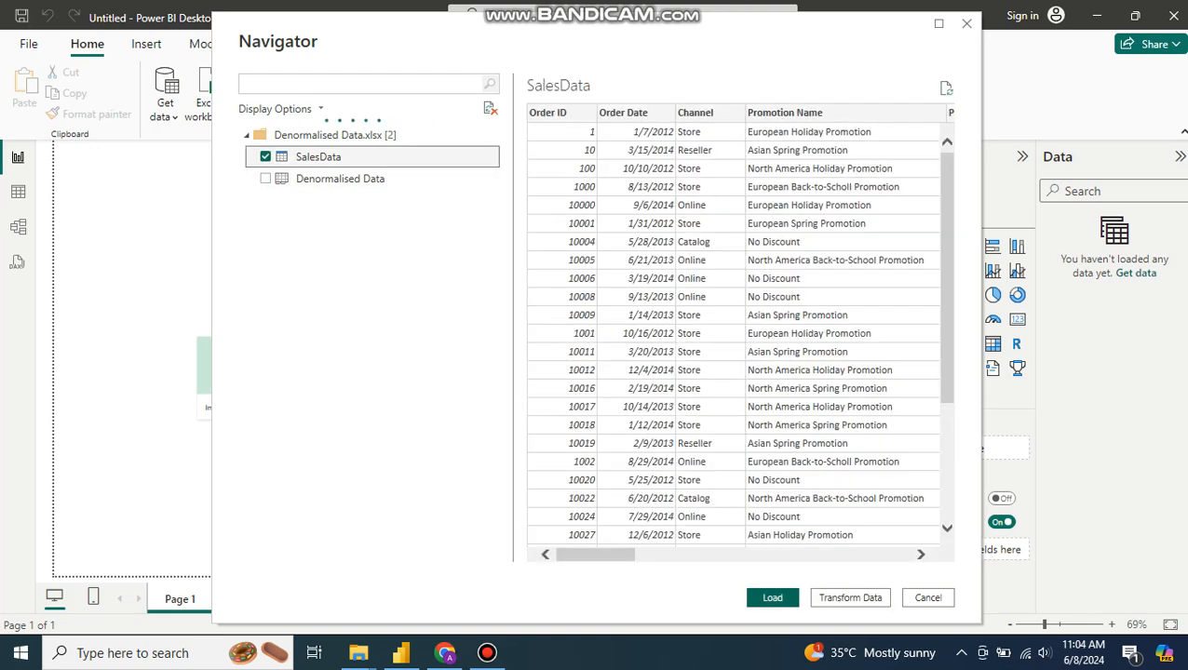
left_click(773, 598)
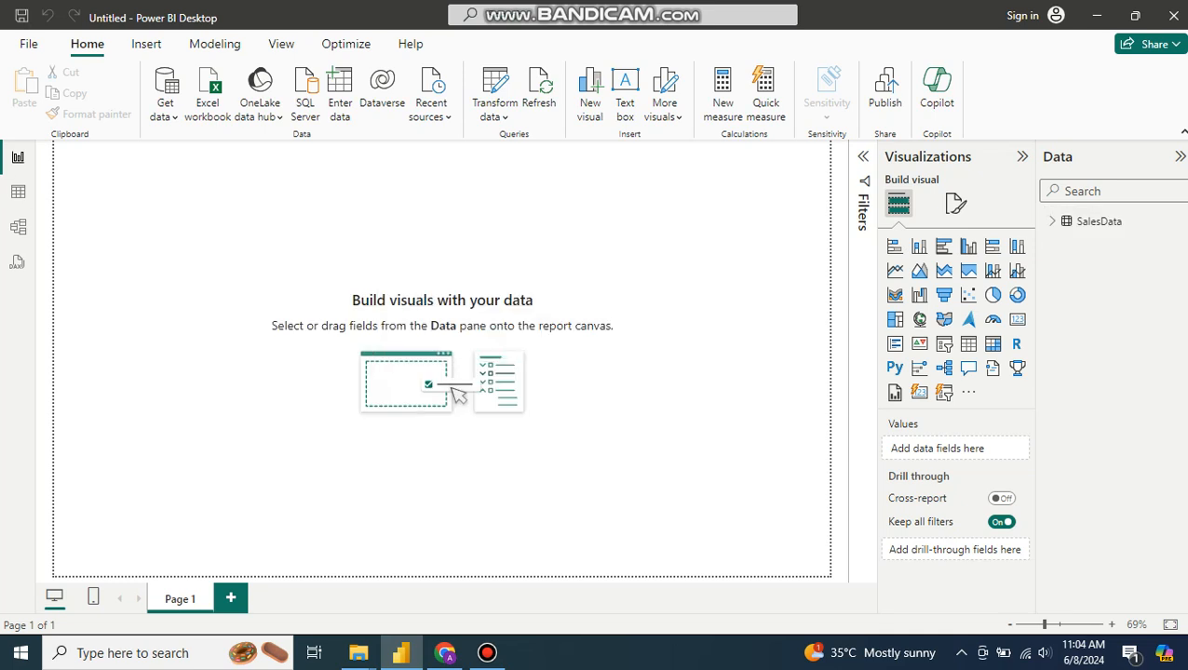
In the table view of SalesData, set the Region column's data category to County.
left_click(17, 192)
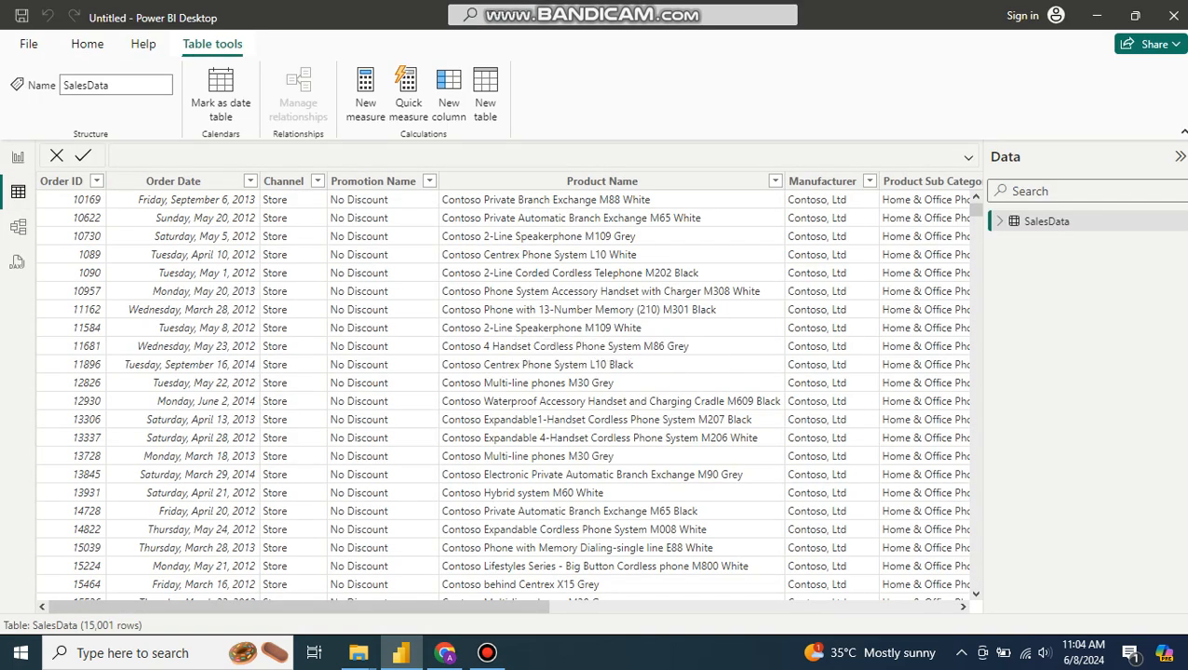
left_click_drag(493, 607, 811, 607)
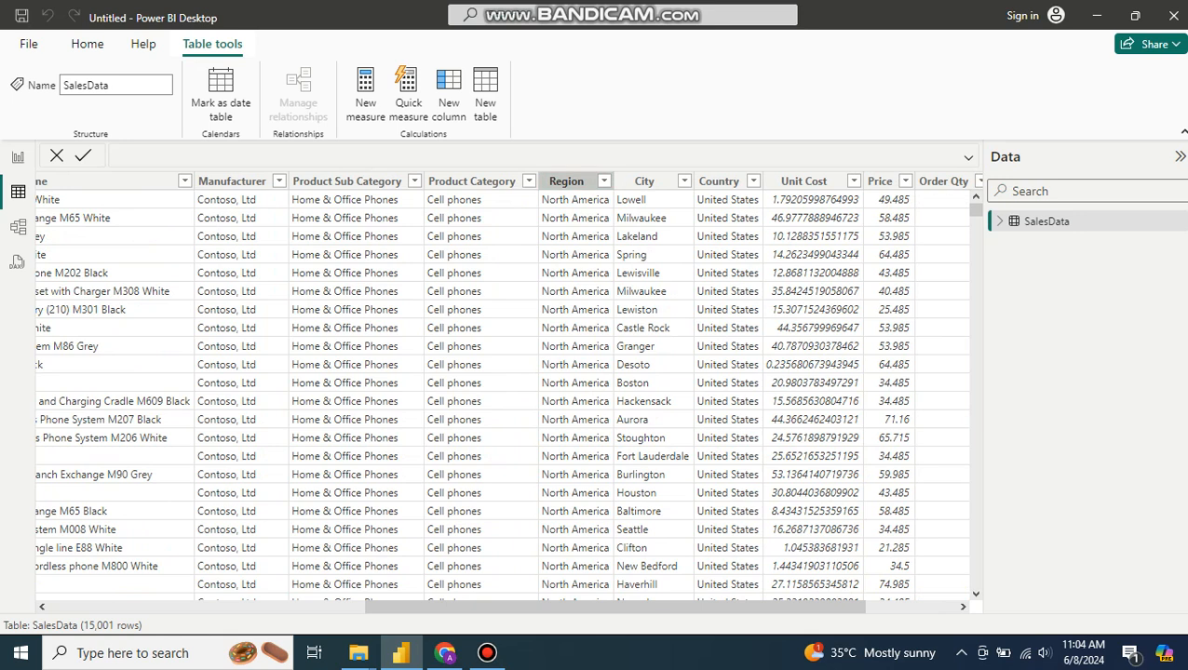
left_click(566, 181)
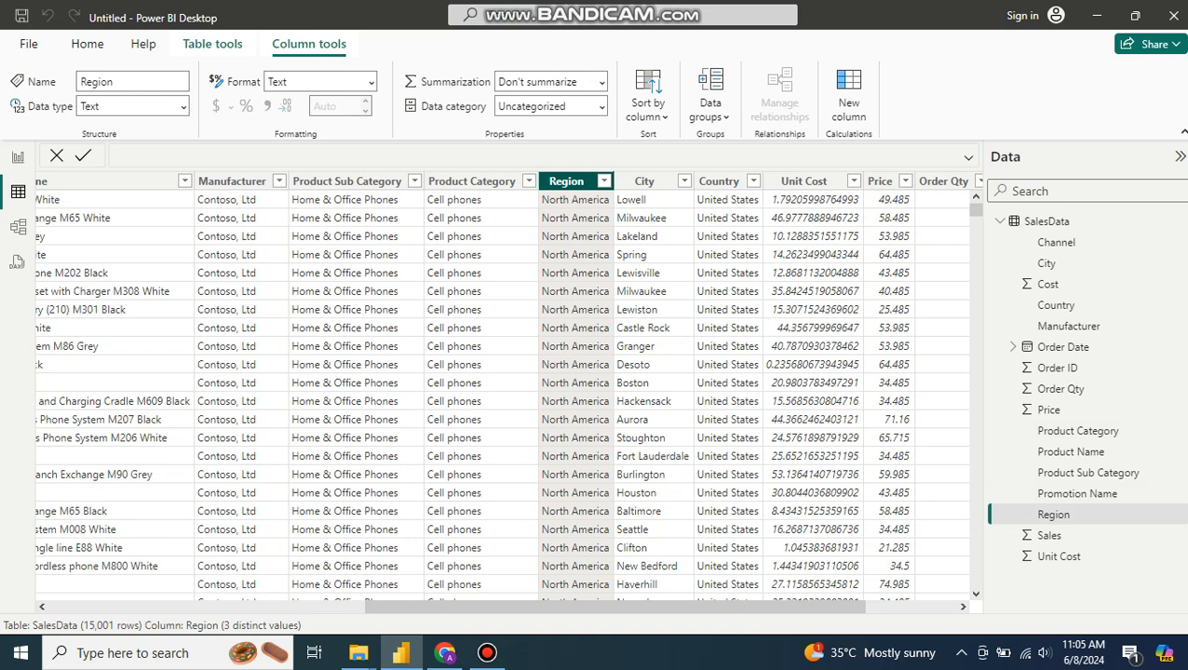
left_click(602, 107)
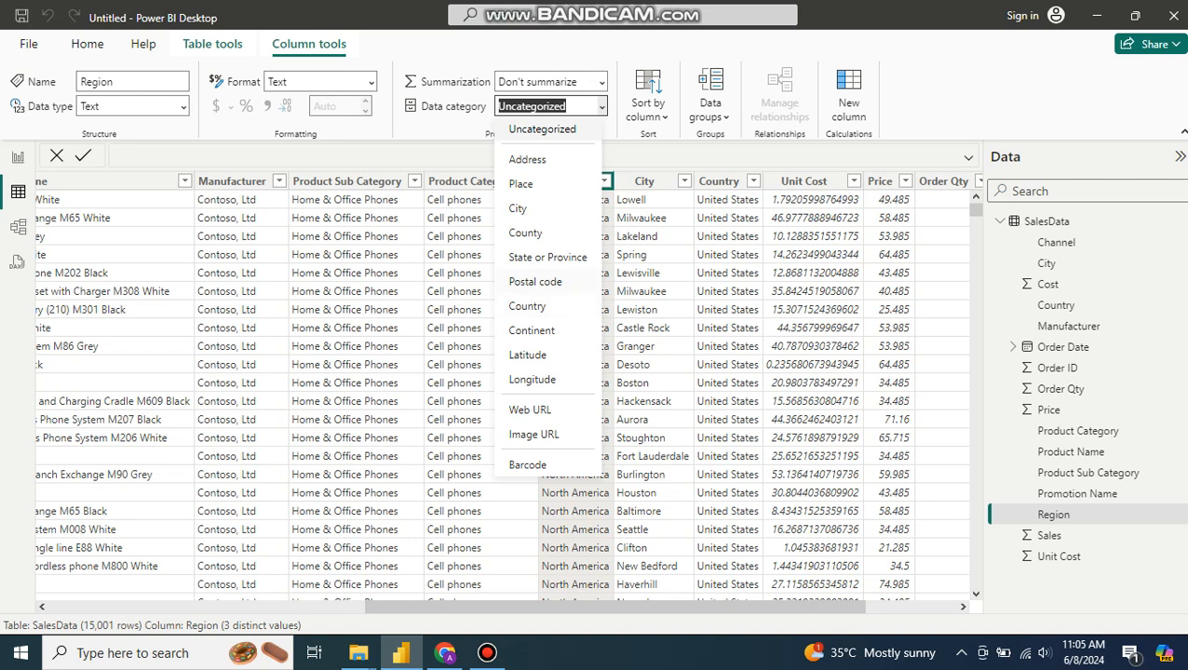
left_click(531, 330)
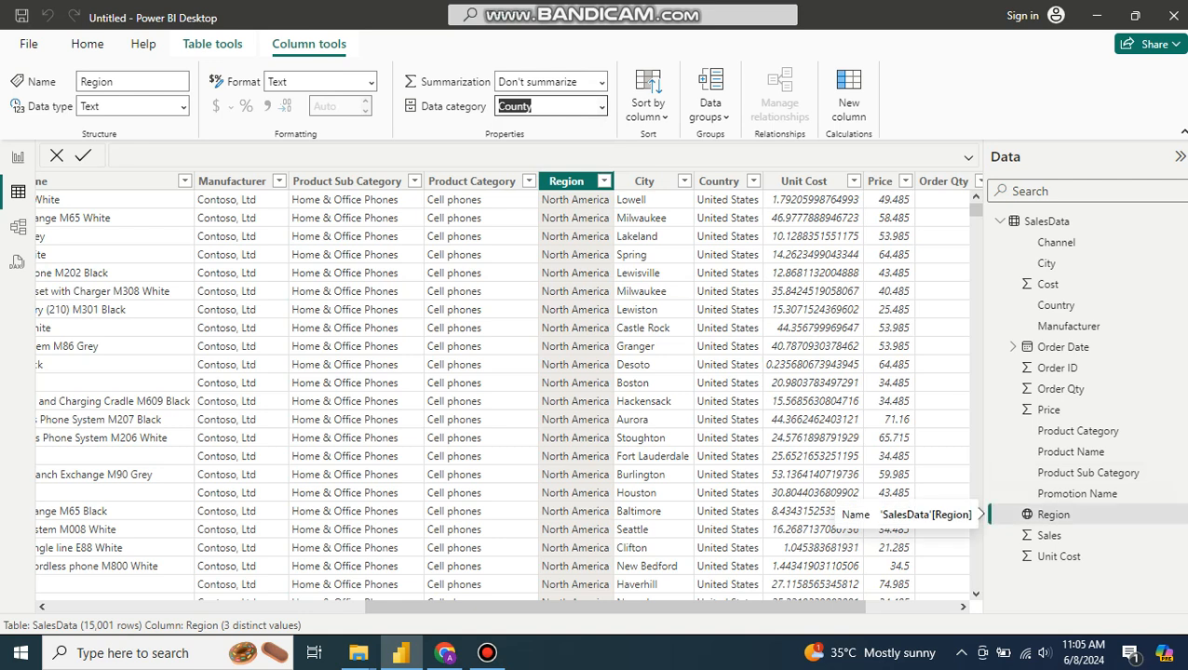
Set the City column's data category to City.
left_click(645, 181)
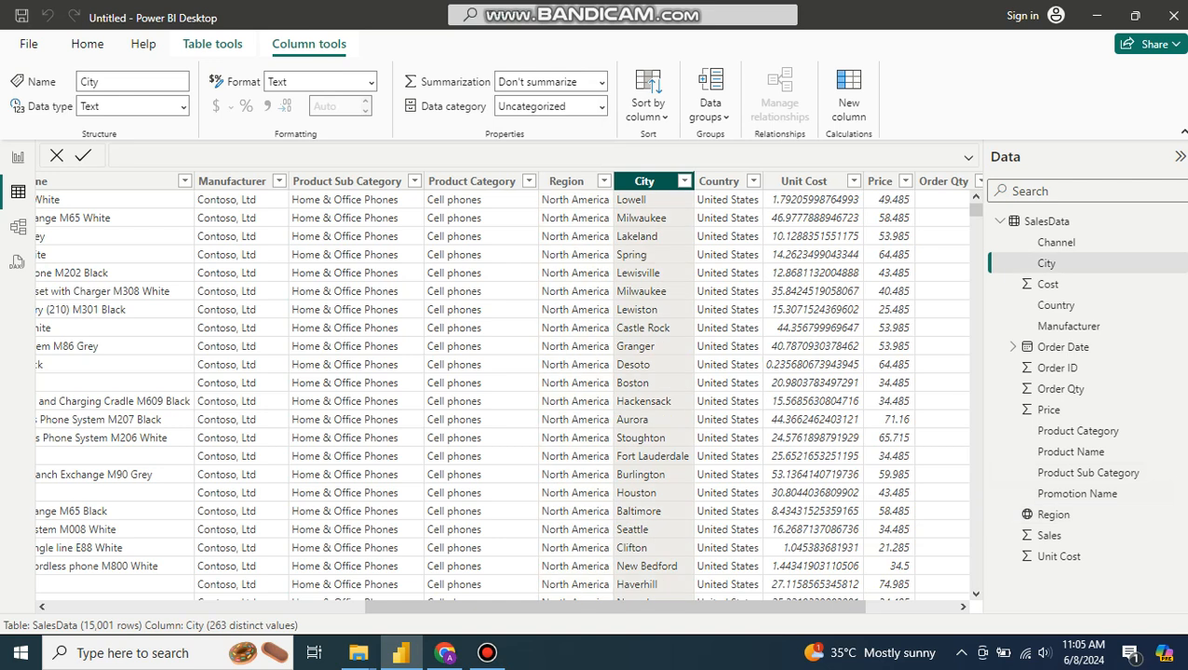
left_click(601, 107)
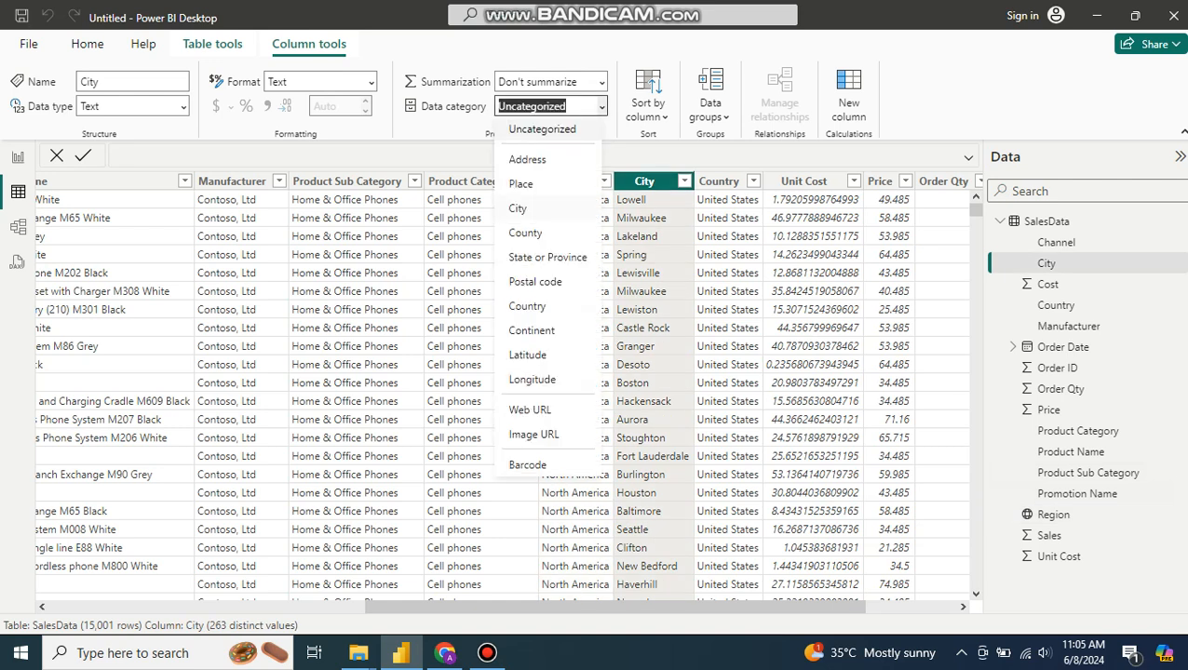
left_click(517, 209)
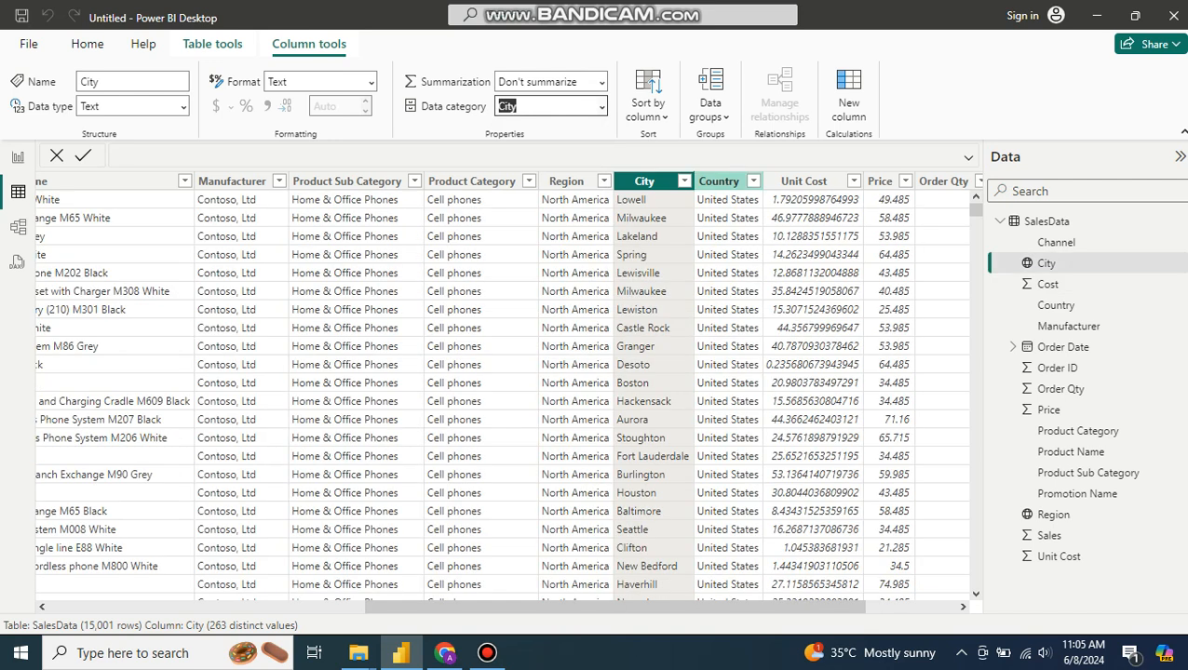
Set the Country column's data category to County and return to the report view.
left_click(719, 182)
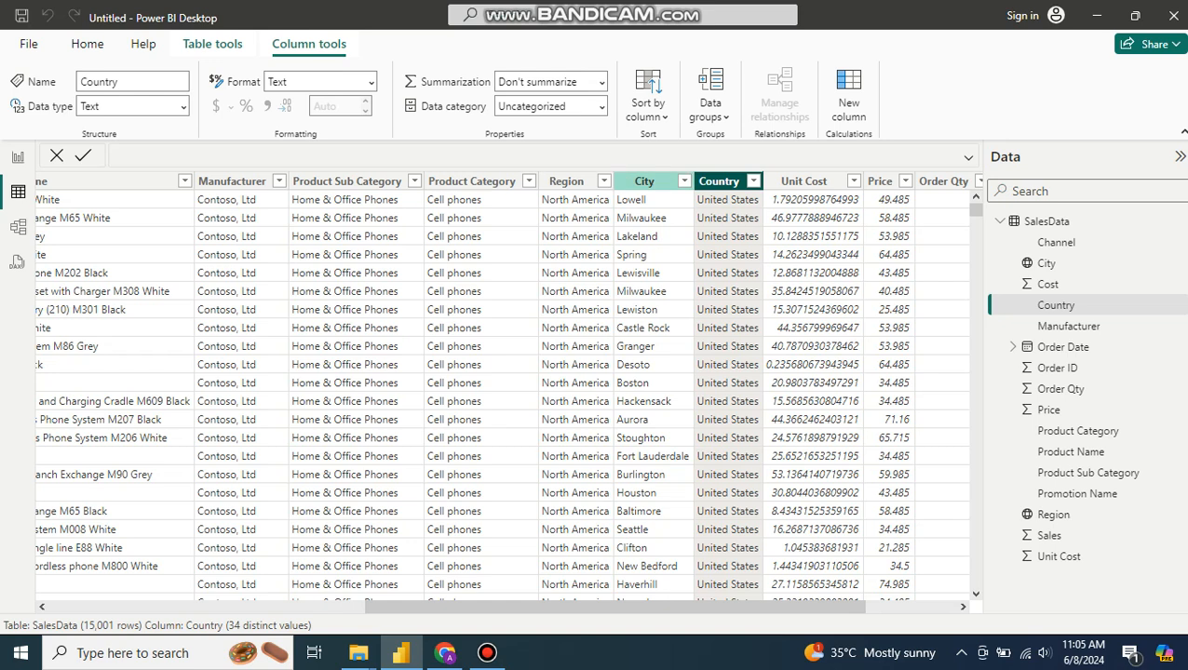
left_click(600, 107)
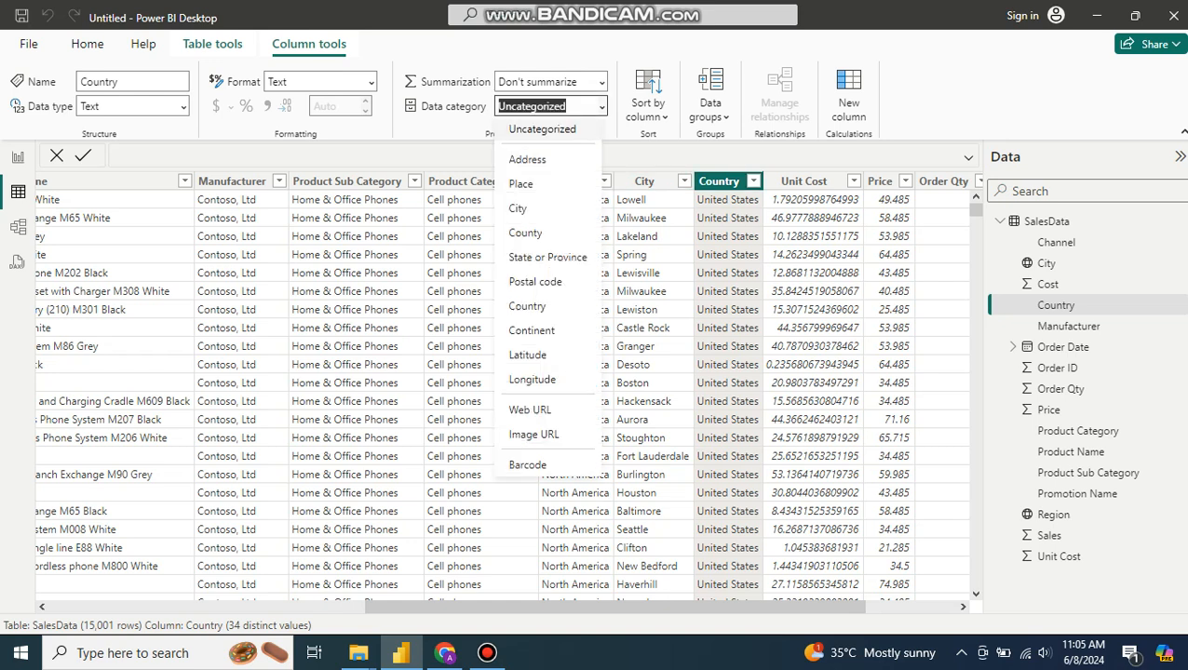
left_click(527, 233)
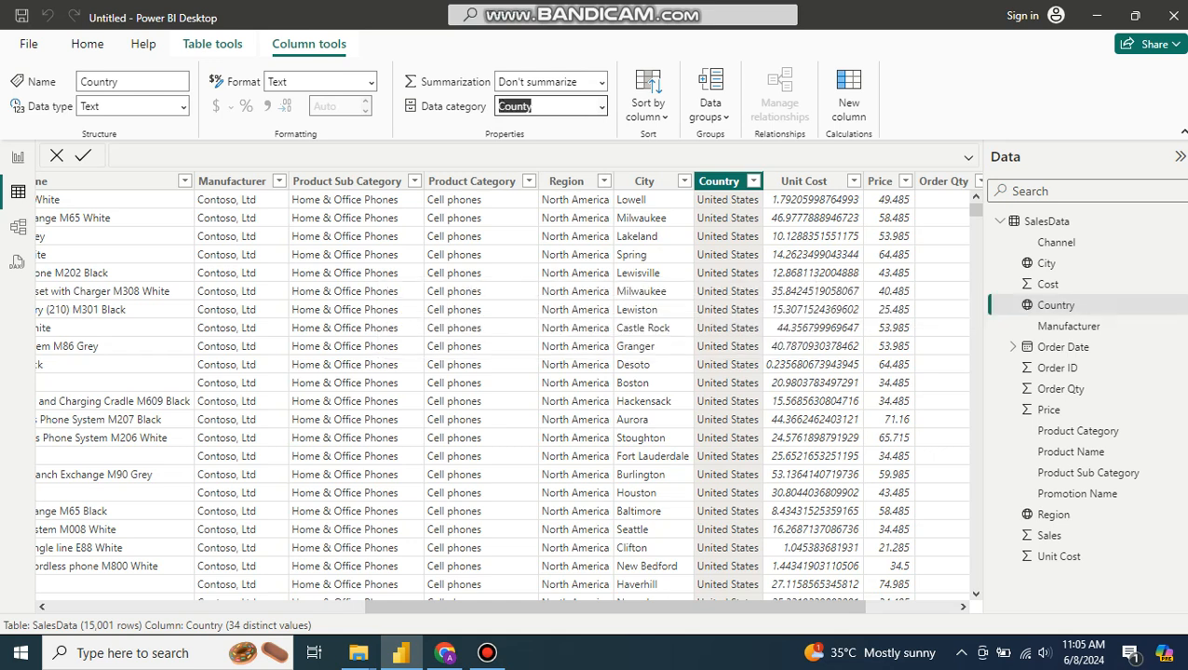
left_click(18, 157)
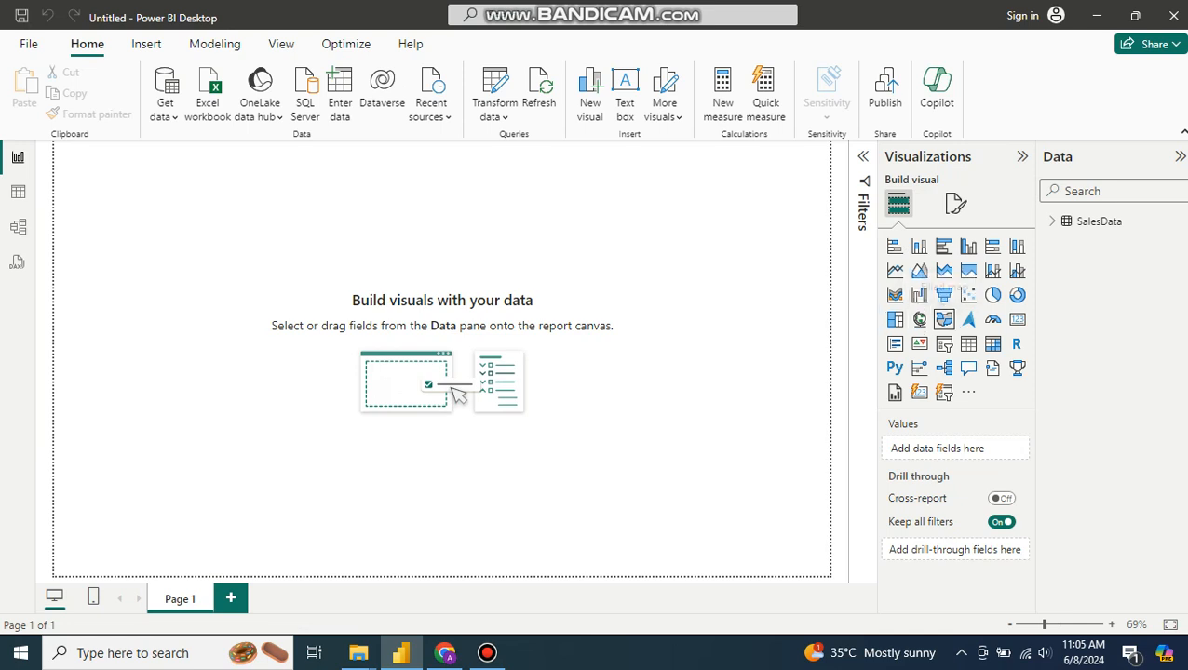
left_click(944, 320)
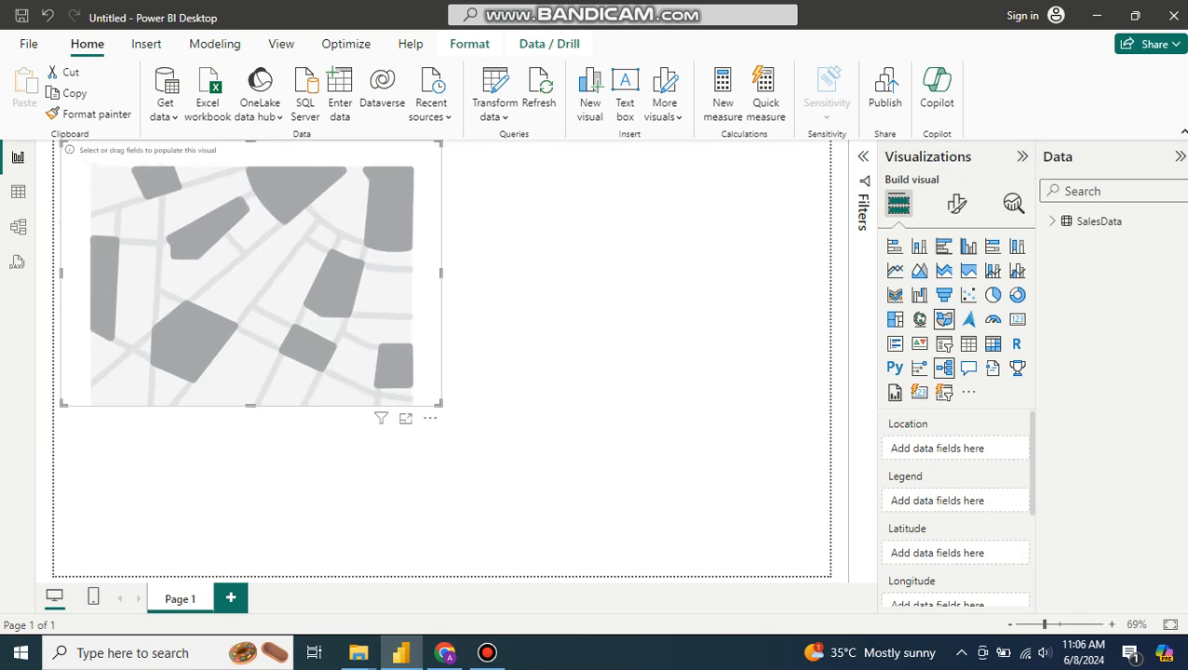
left_click(1043, 221)
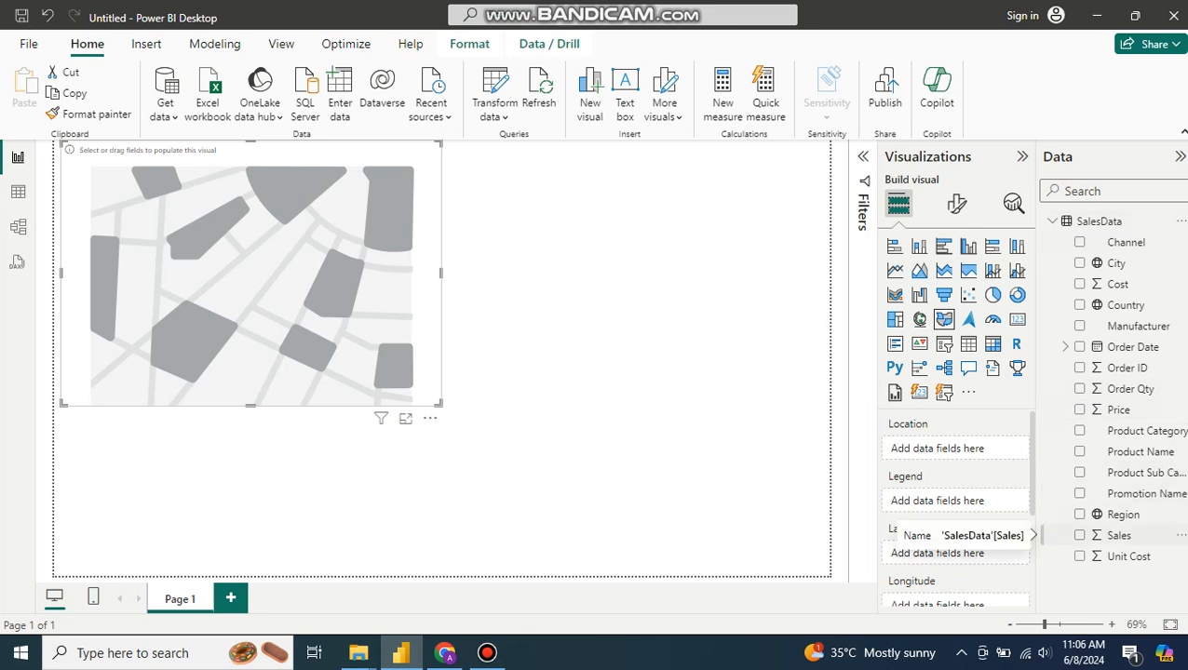
left_click_drag(1118, 535, 899, 450)
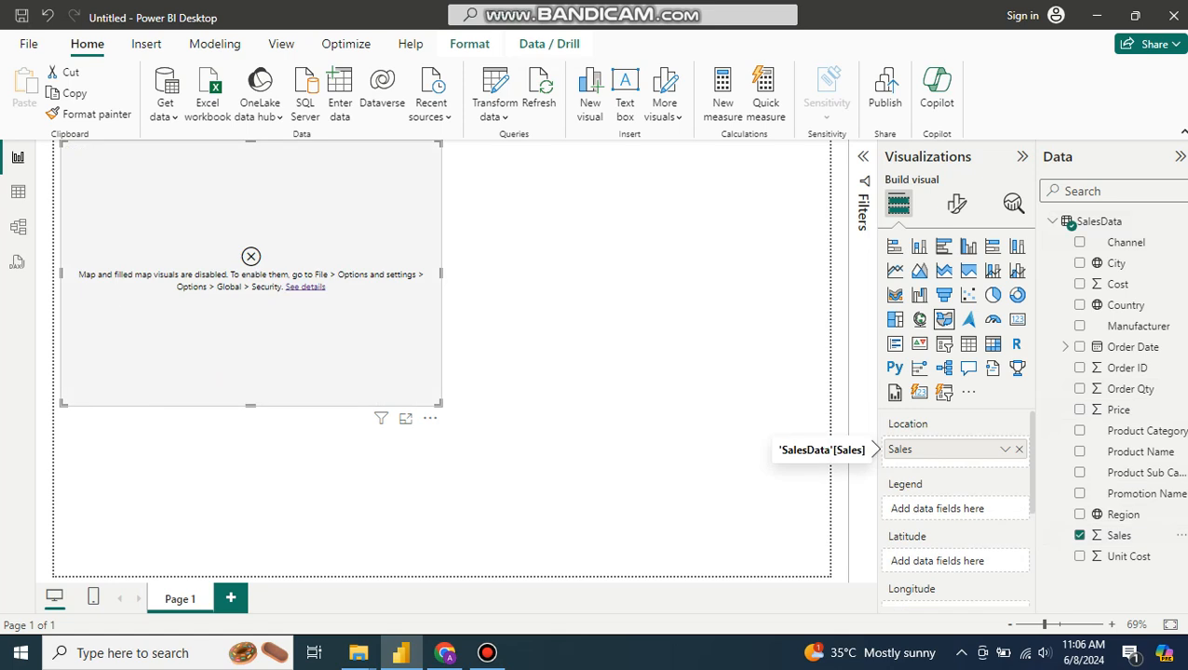
left_click(1018, 450)
left_click_drag(1123, 514, 899, 450)
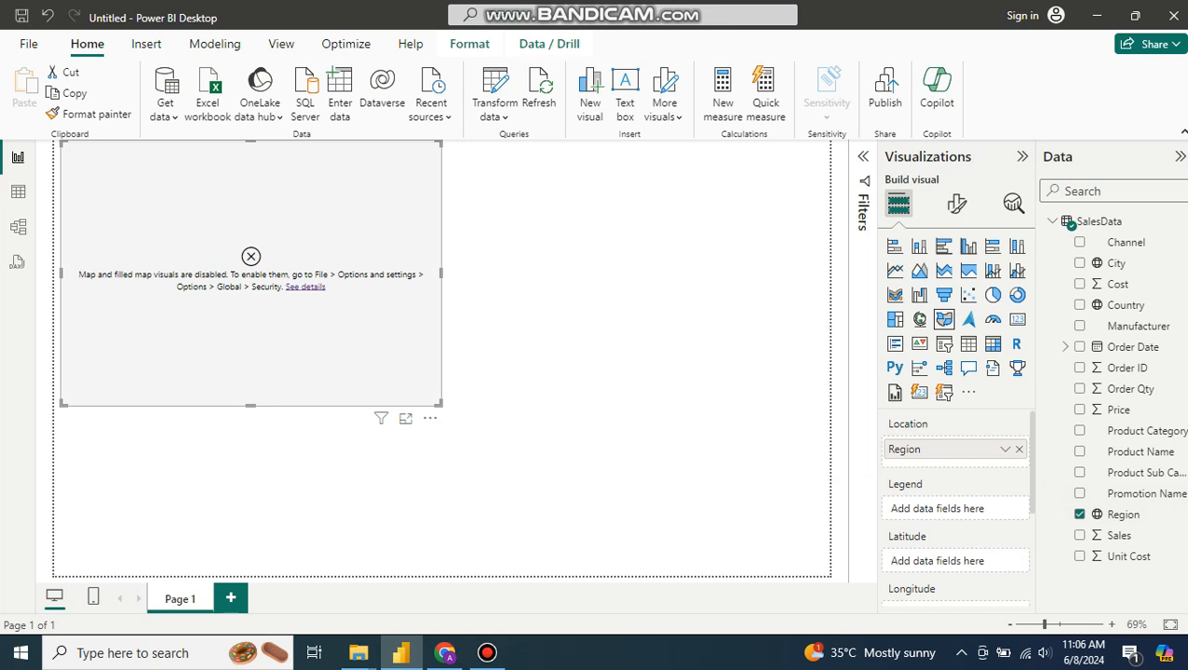
key("Delete")
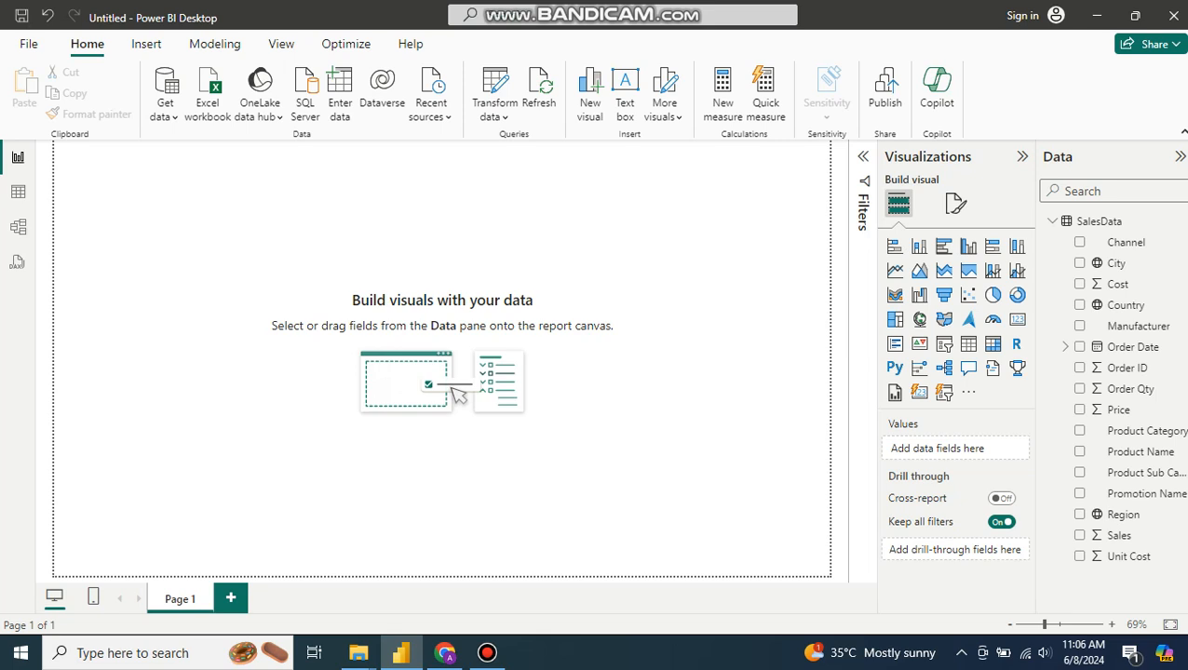
Open the program's Options dialog from the Options and settings page.
left_click(28, 44)
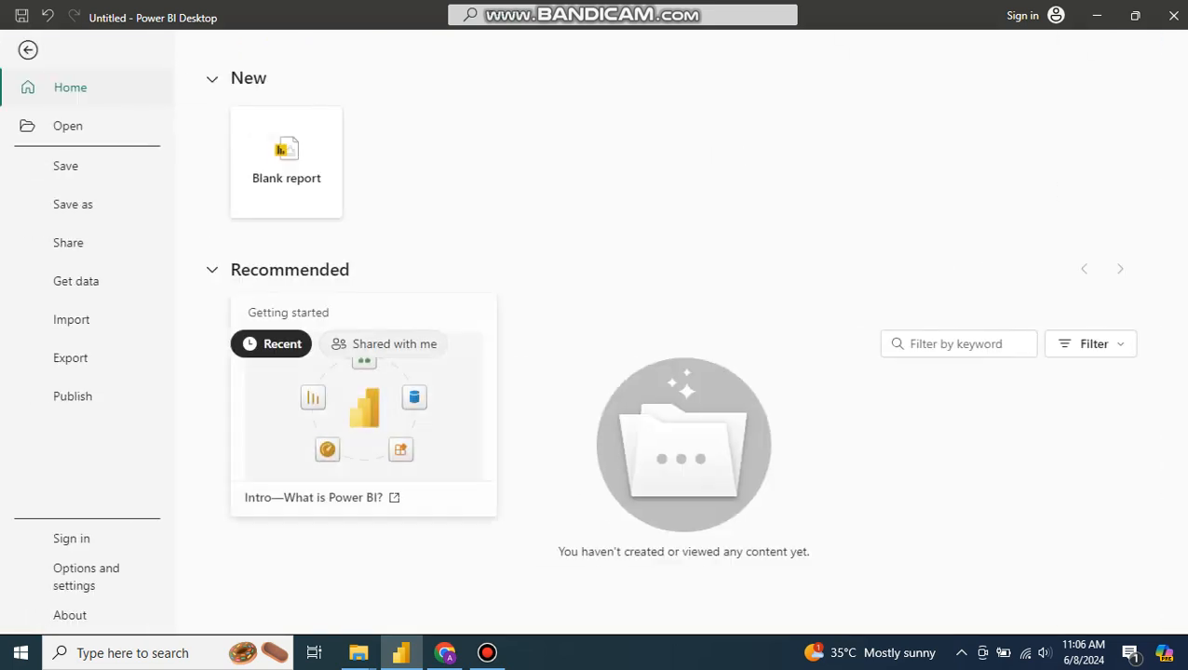
left_click(86, 576)
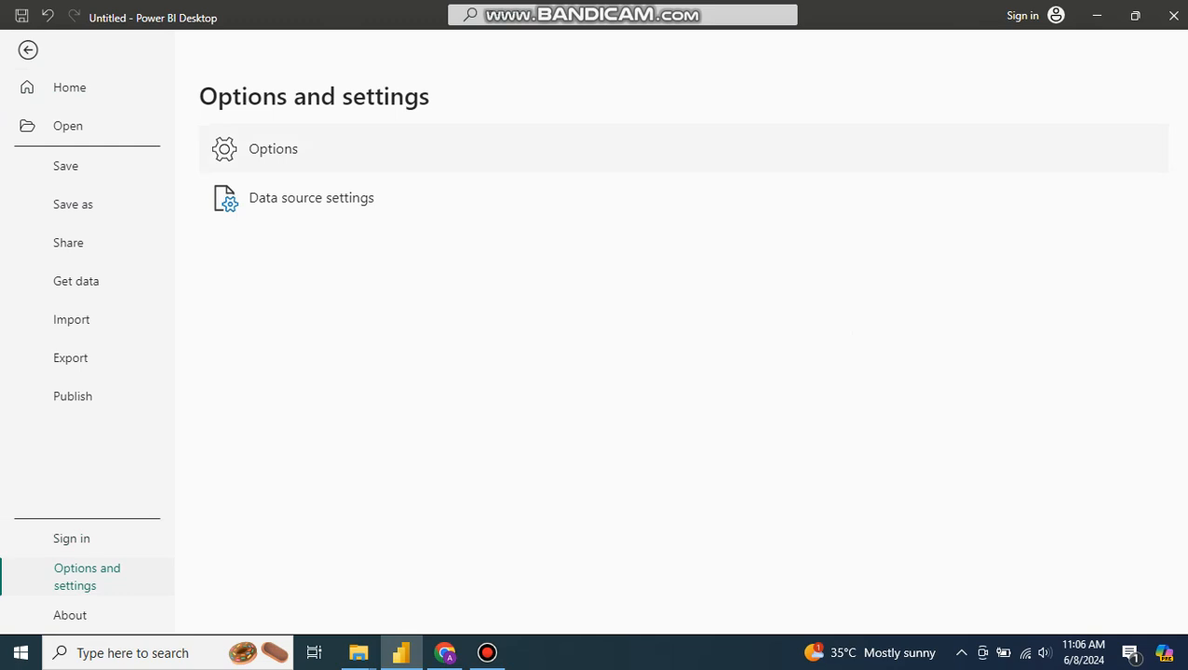
left_click(273, 149)
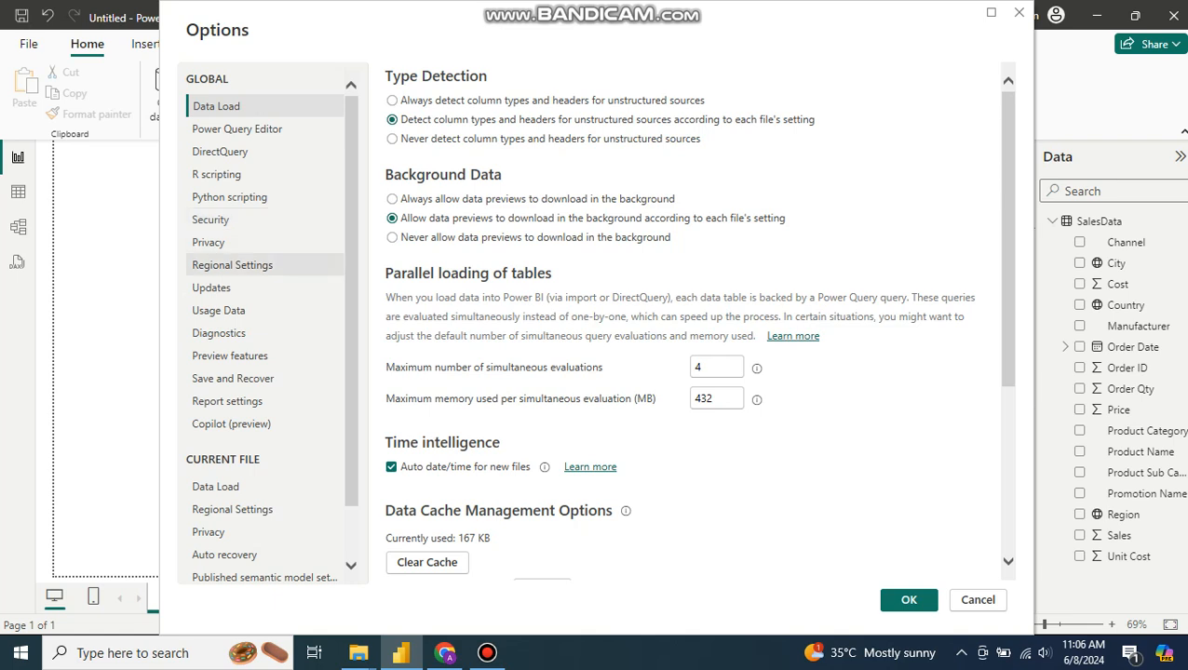
Look through the current file's option pages, from Data Load to Report settings, for the map visuals setting.
scroll(261, 279, "down", 2)
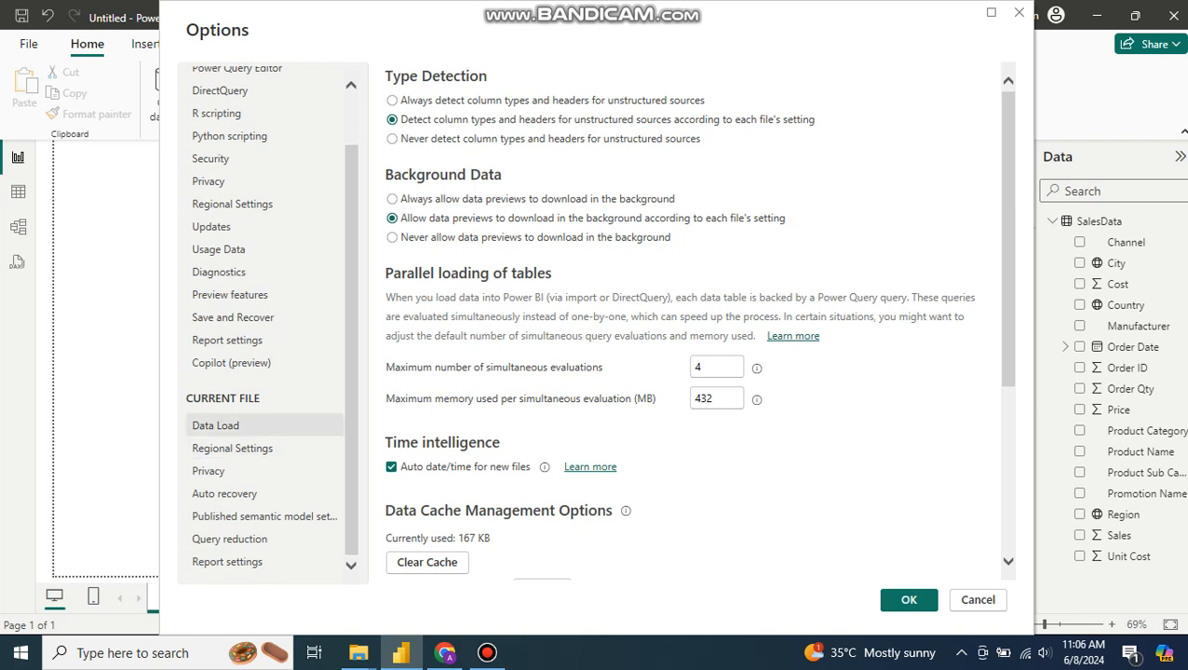
left_click(216, 425)
left_click(232, 448)
left_click(210, 471)
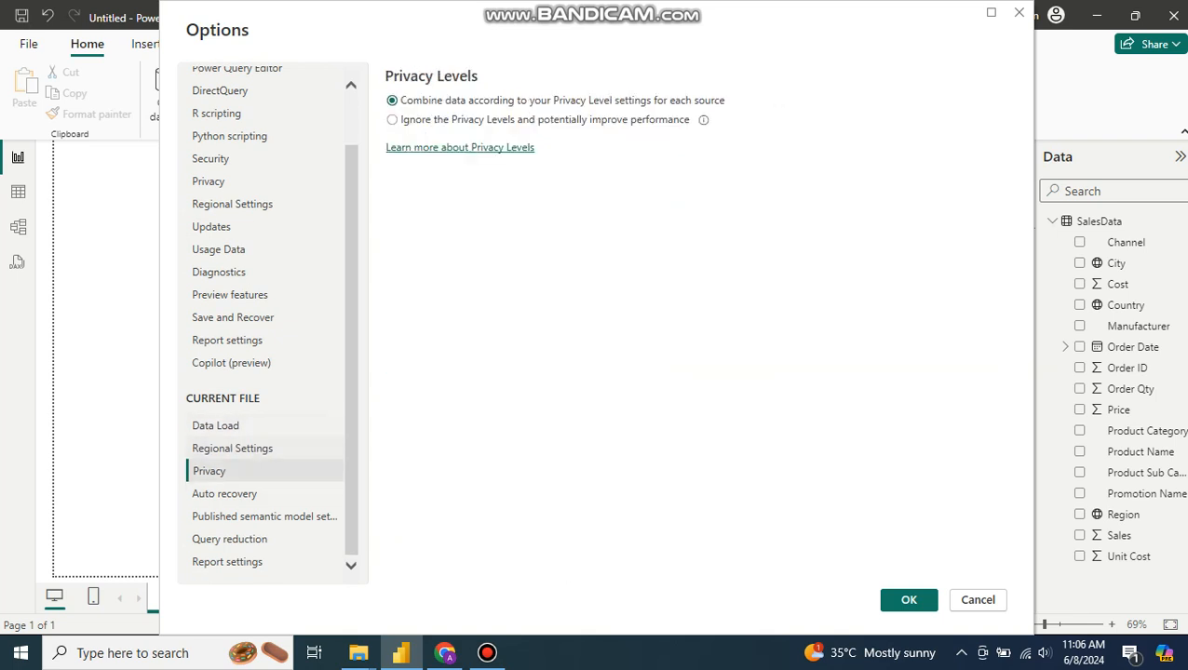
left_click(224, 493)
left_click(265, 516)
left_click(229, 539)
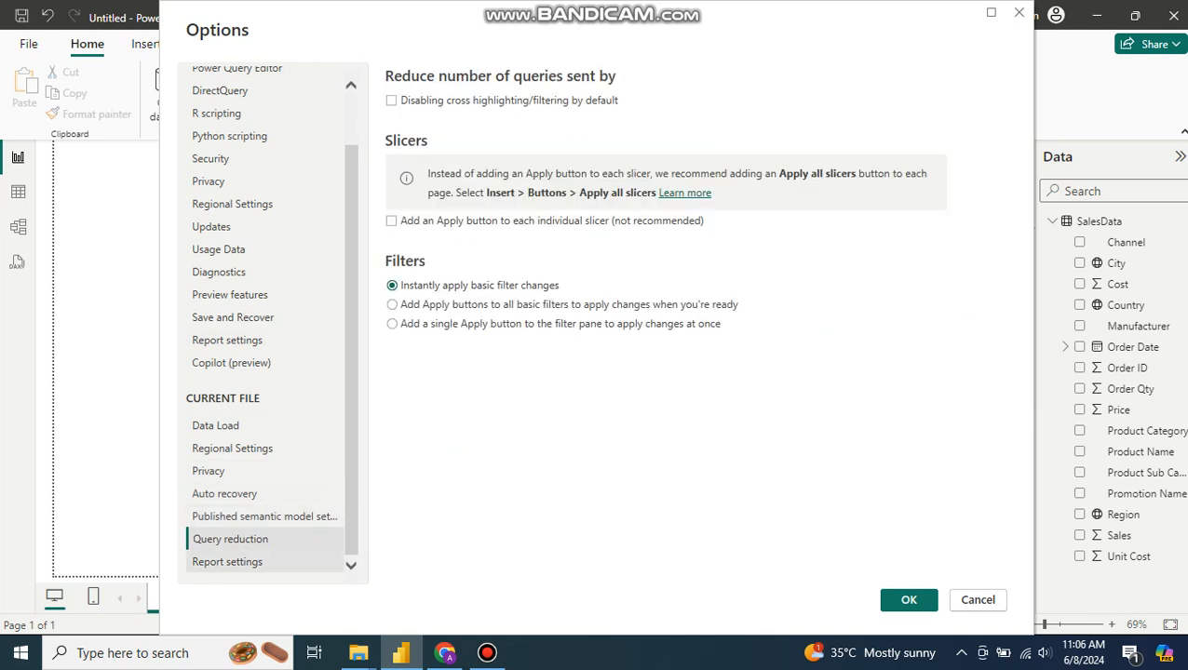
left_click(227, 561)
scroll(232, 423, "up", 2)
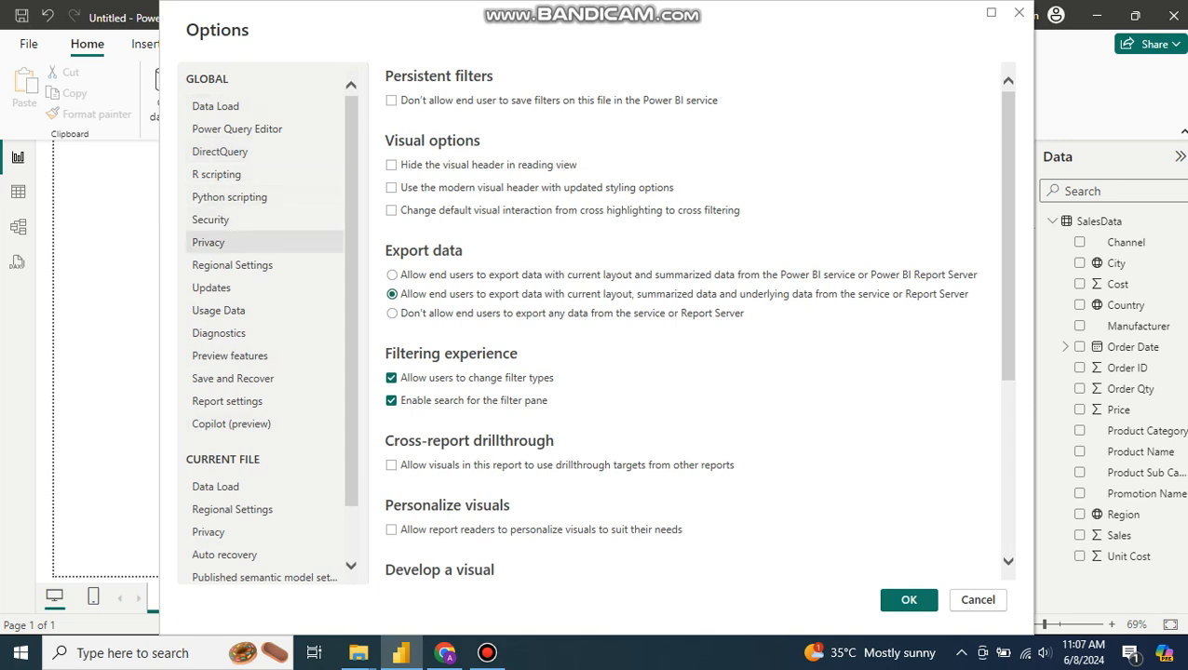
Enable Map and Filled Map visuals in the global Security options and apply the change.
left_click(211, 219)
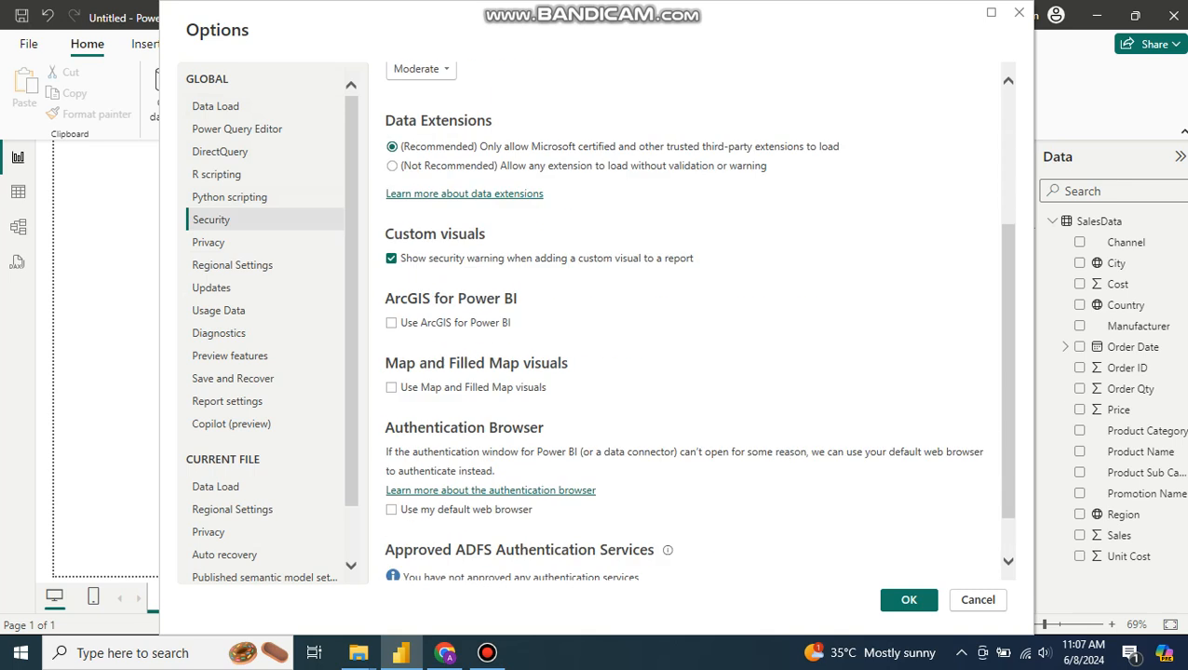
scroll(391, 331, "down", 1)
scroll(390, 407, "up", 1)
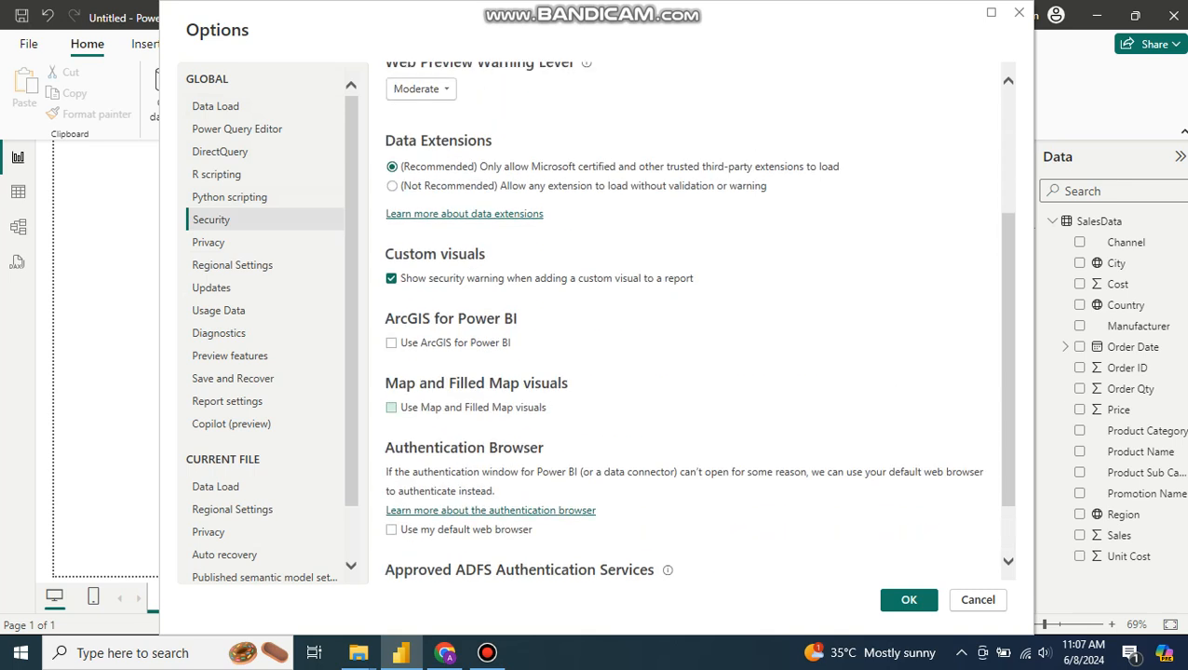
left_click(391, 407)
left_click(908, 600)
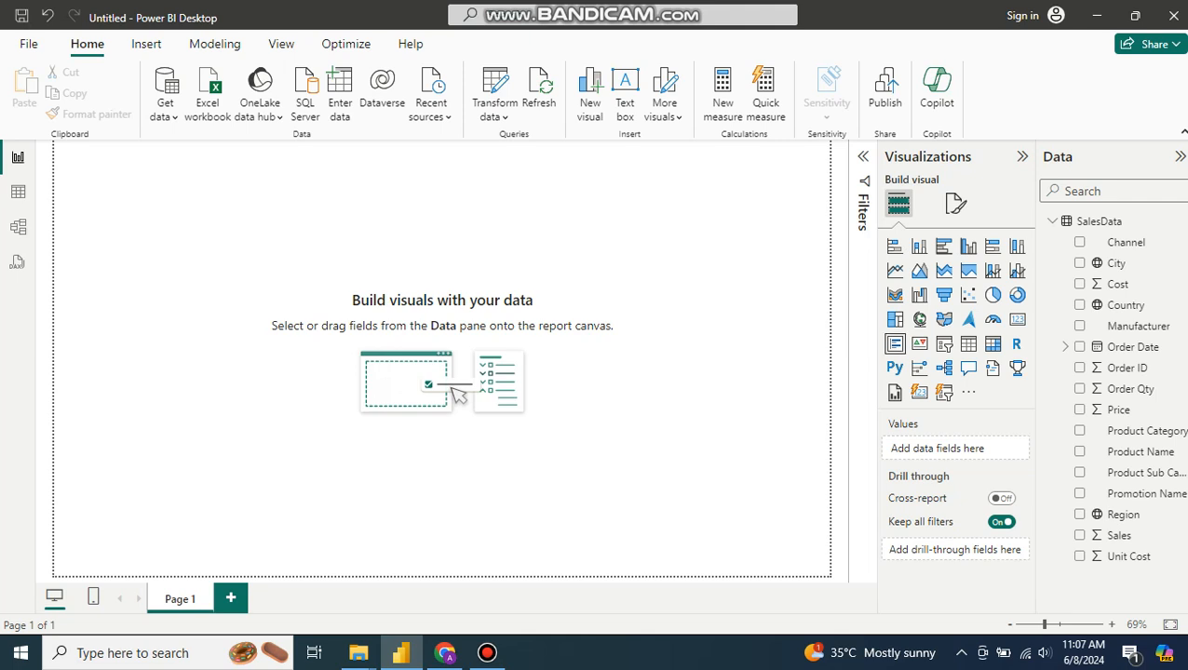
Insert a map visual, enlarged to fill most of the page, with Sales as its location and Region as its legend.
left_click(919, 319)
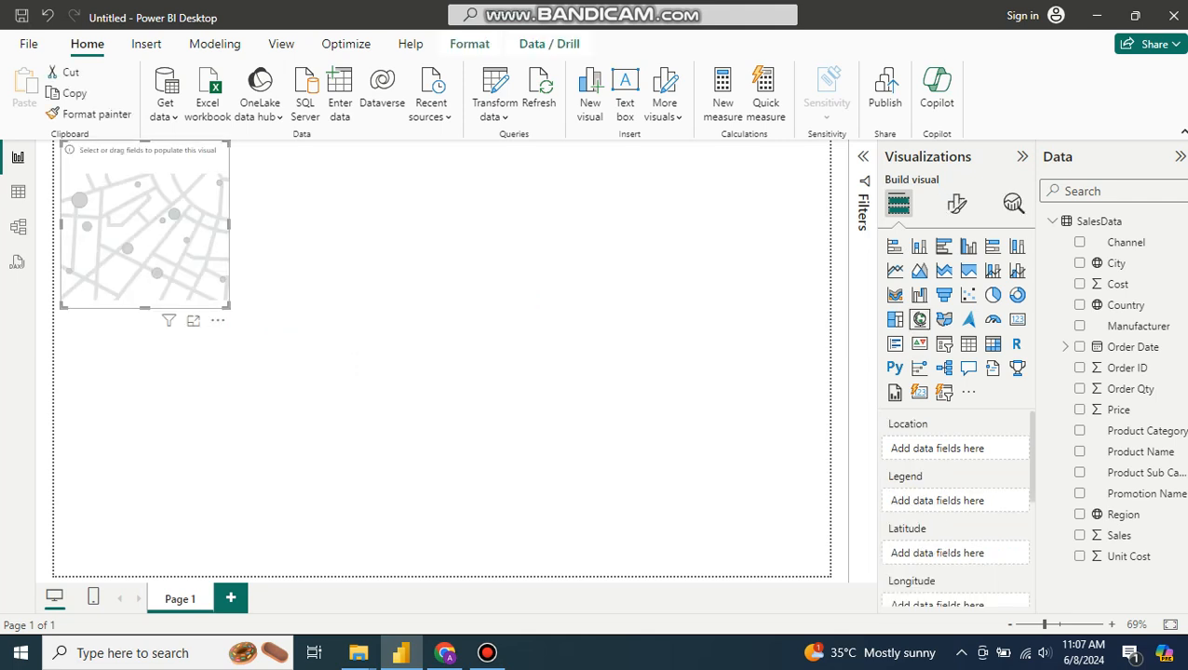
left_click_drag(228, 307, 646, 512)
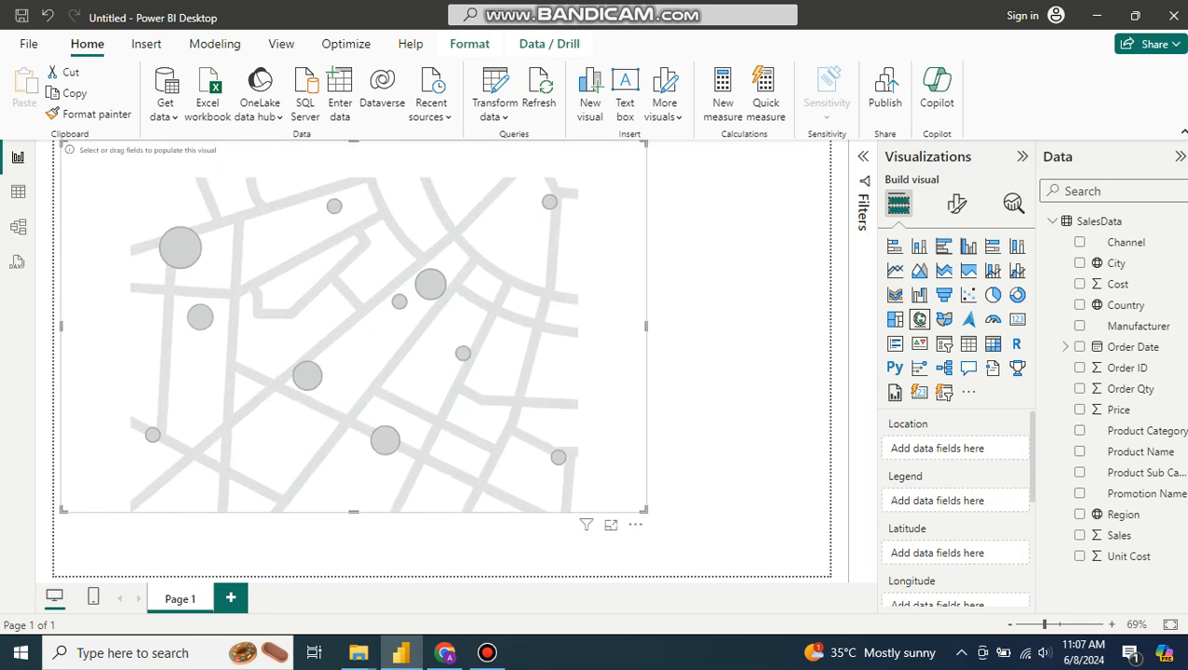
left_click_drag(1119, 535, 931, 449)
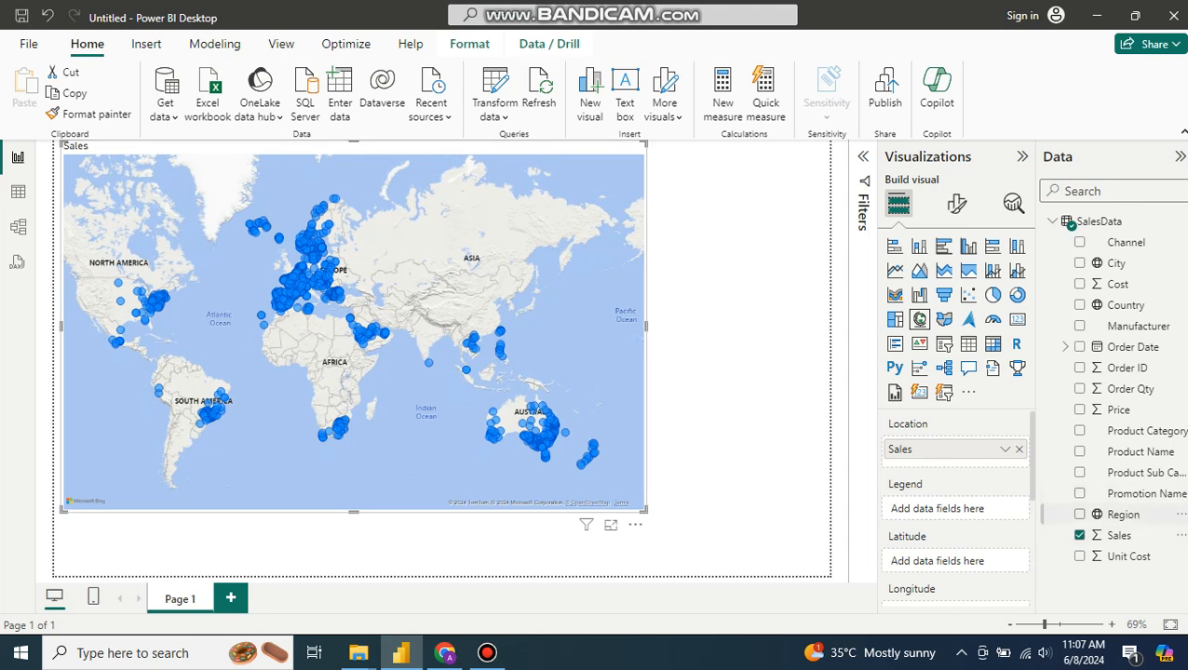
left_click_drag(1123, 514, 940, 509)
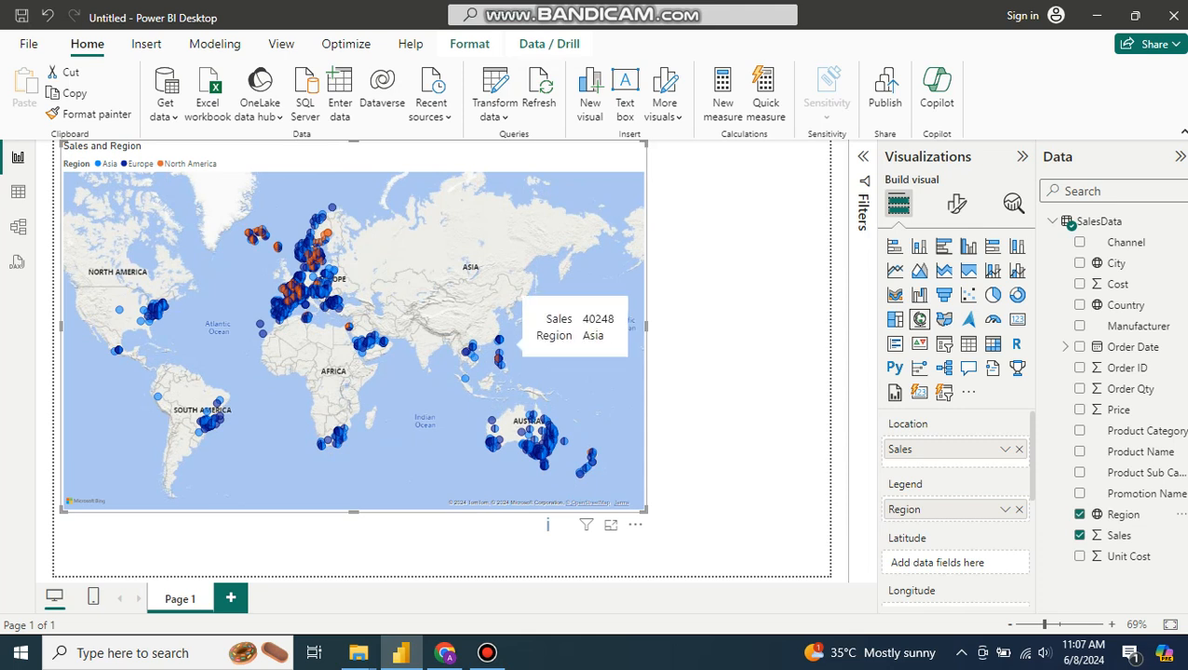
Enlarge the map visual to fill the page and inspect its bubbles across Asia up close and worldwide.
left_click_drag(645, 510, 823, 574)
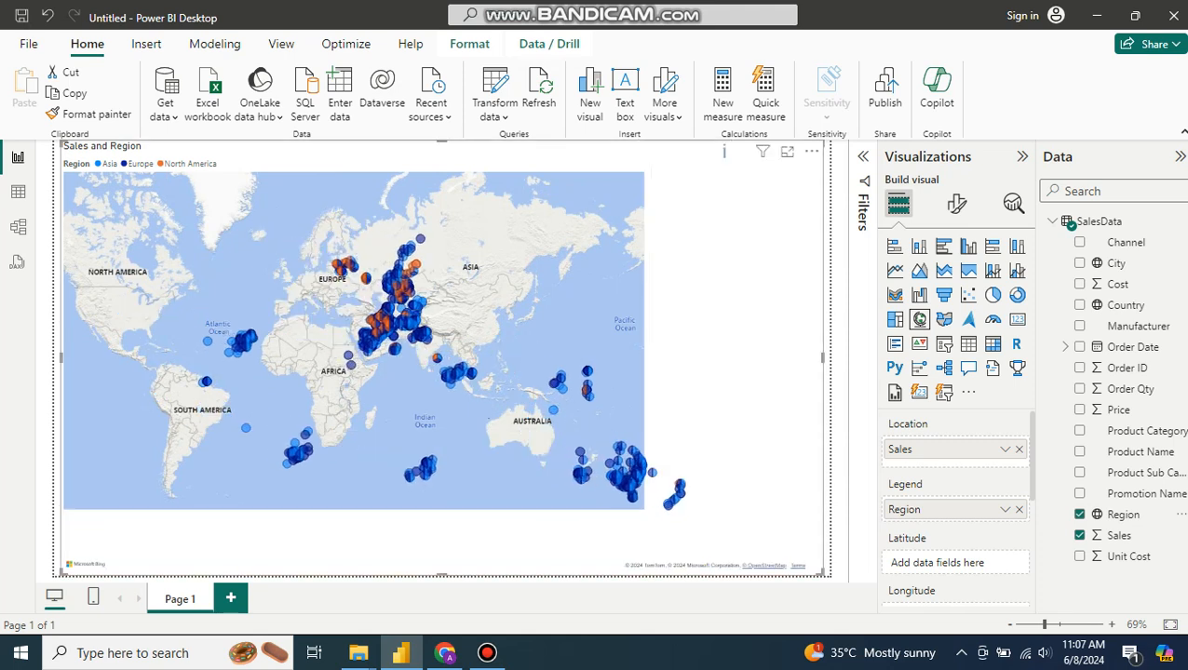
mouse_move(554, 409)
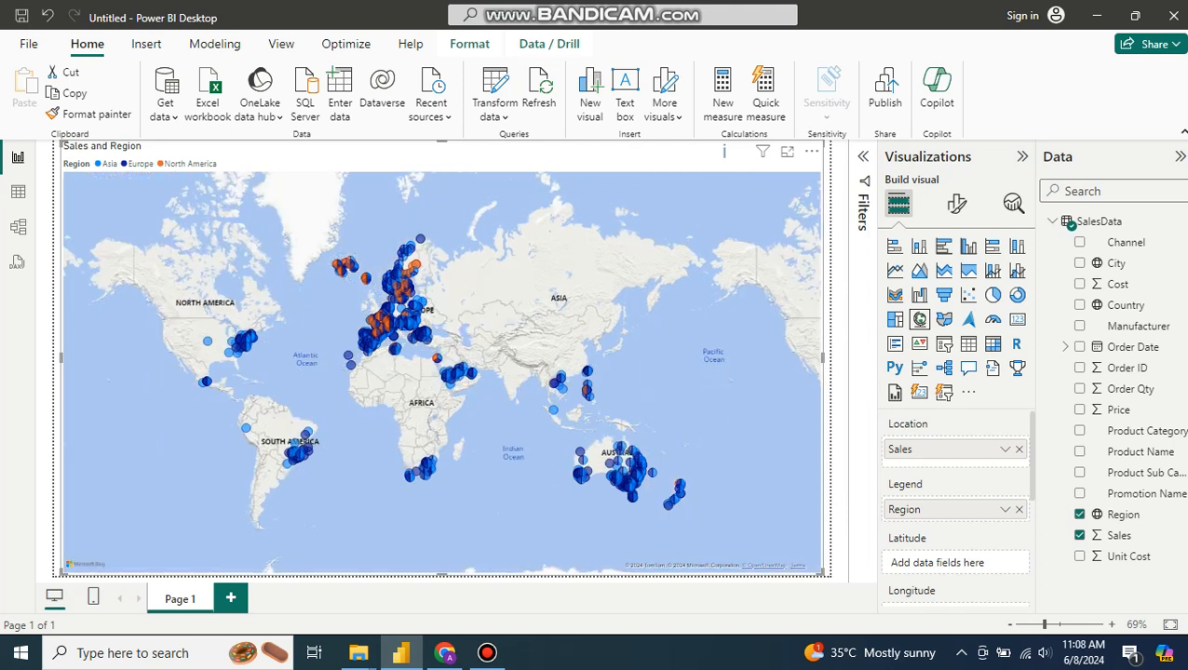
scroll(556, 341, "up", 5)
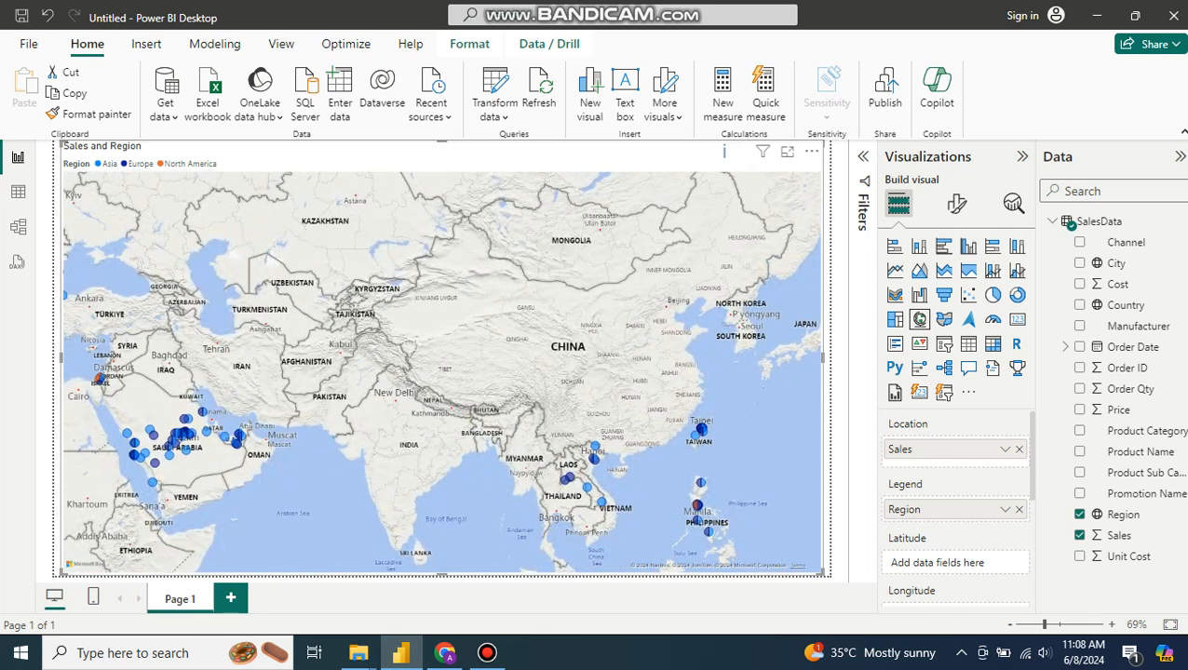
mouse_move(695, 436)
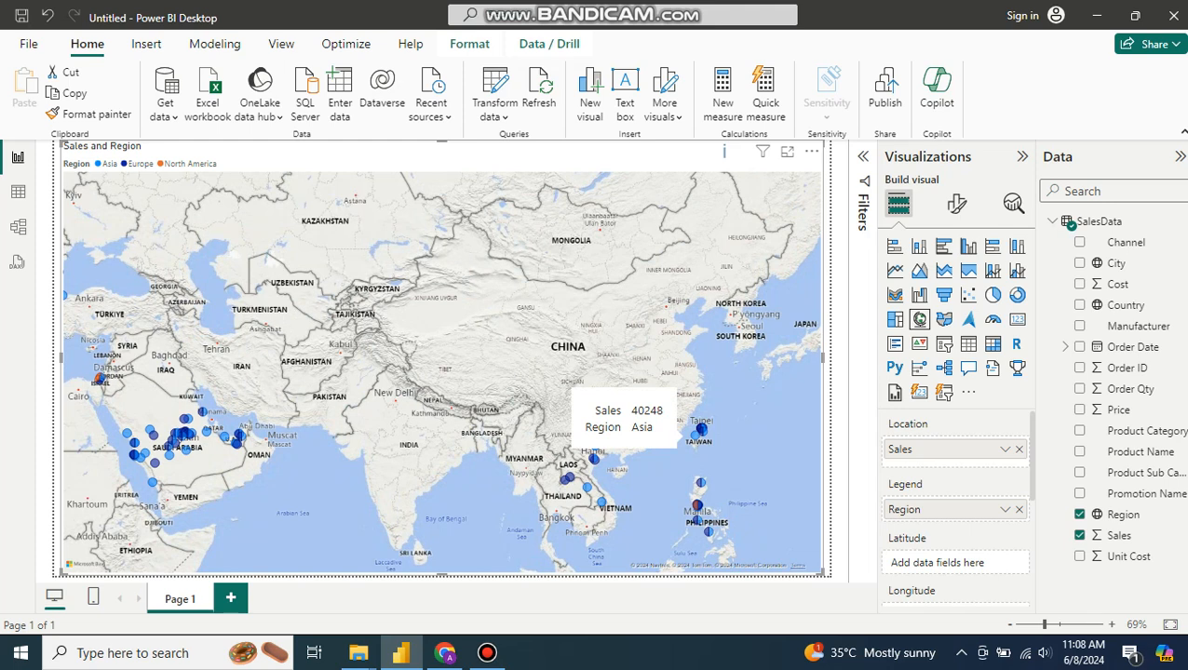
scroll(501, 399, "down", 3)
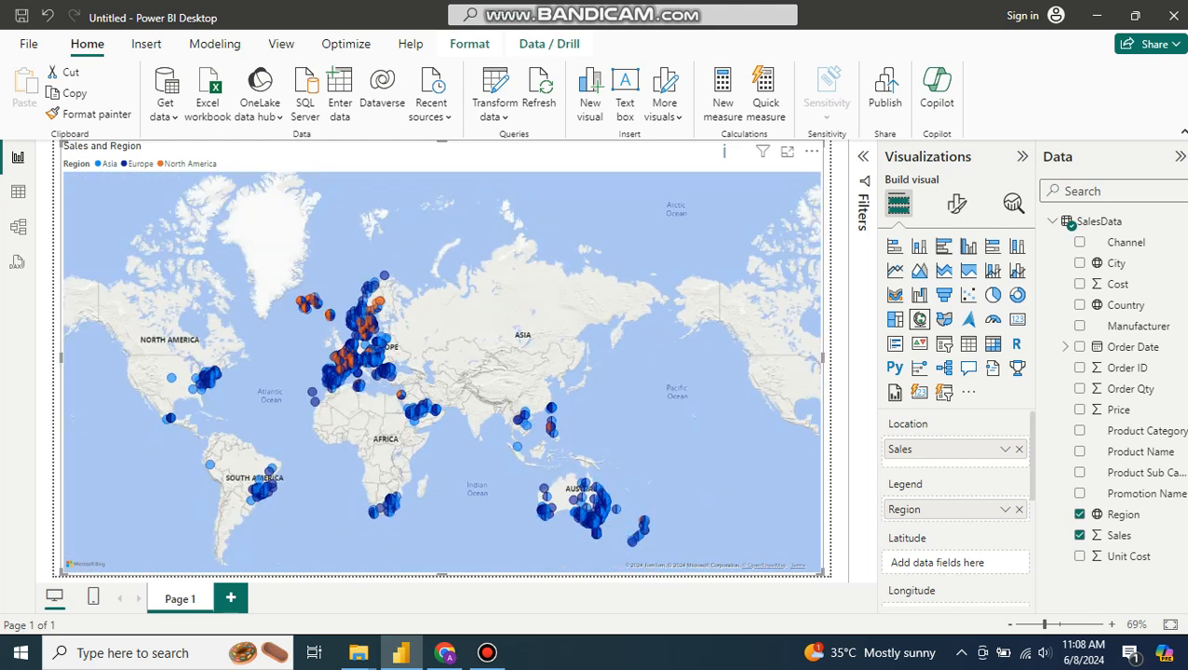
mouse_move(386, 370)
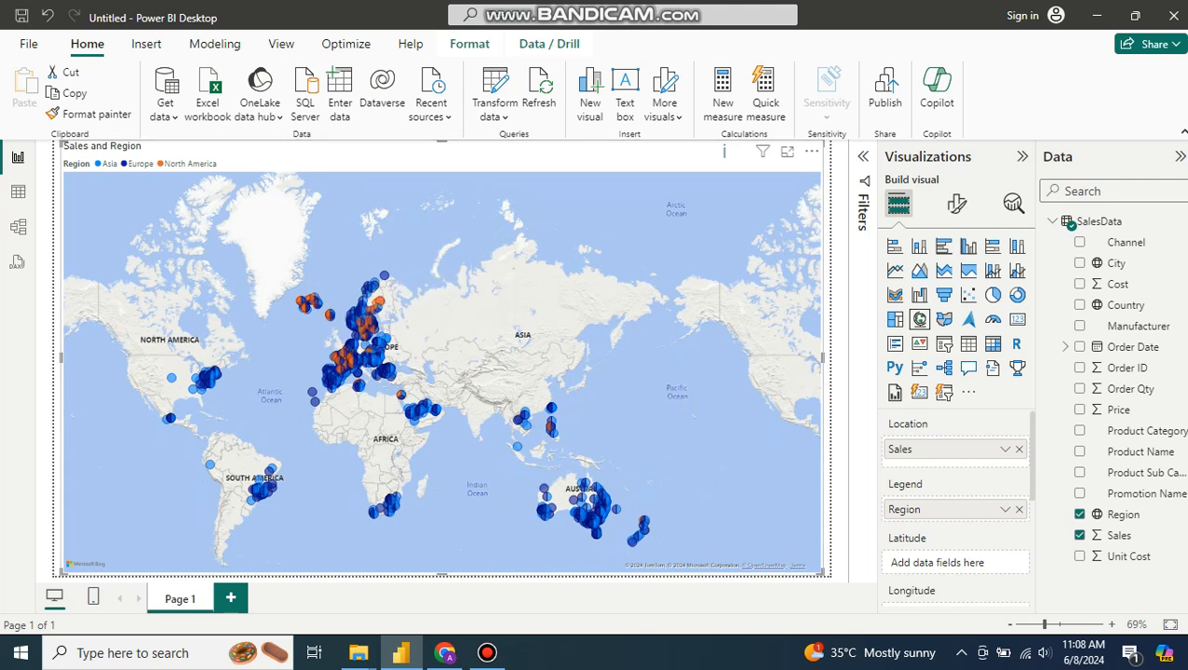
Try Country and City in turn as the map's legend in place of Region, and restore Region.
left_click(1018, 510)
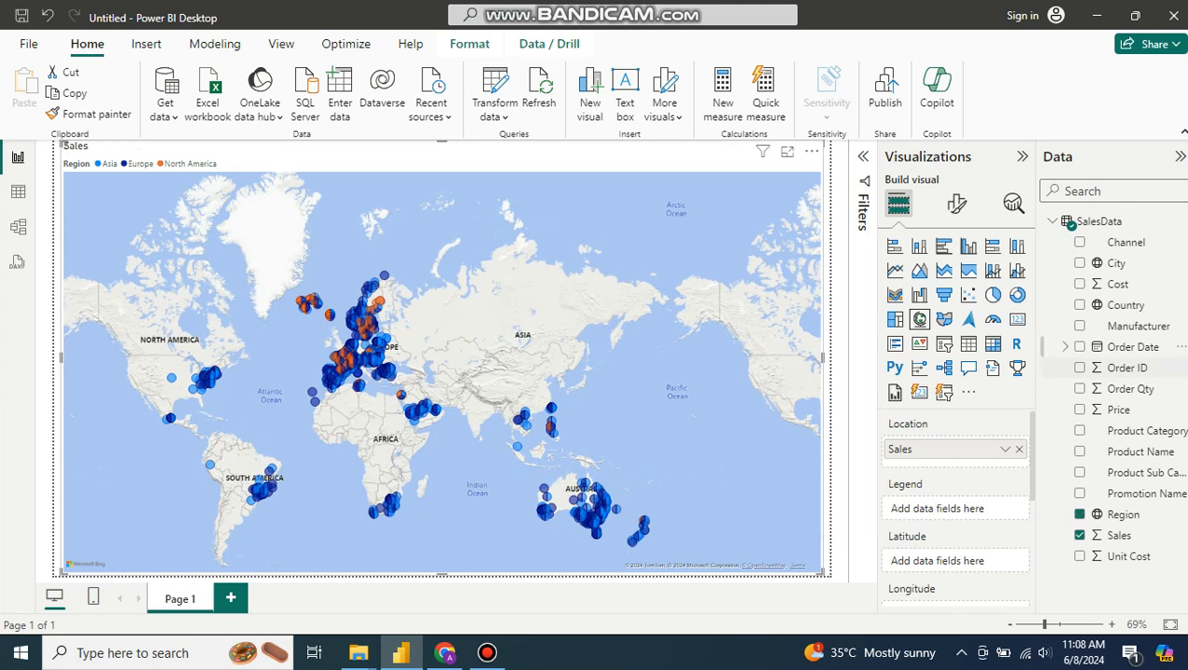
left_click_drag(1125, 304, 945, 509)
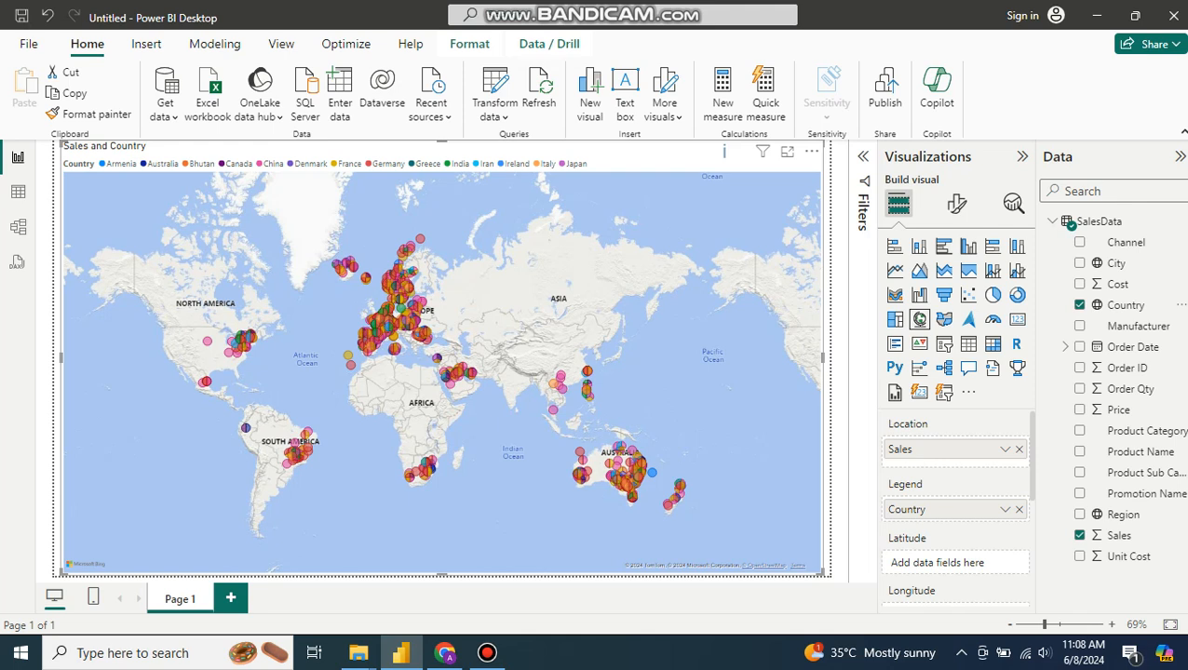
left_click_drag(945, 509, 756, 510)
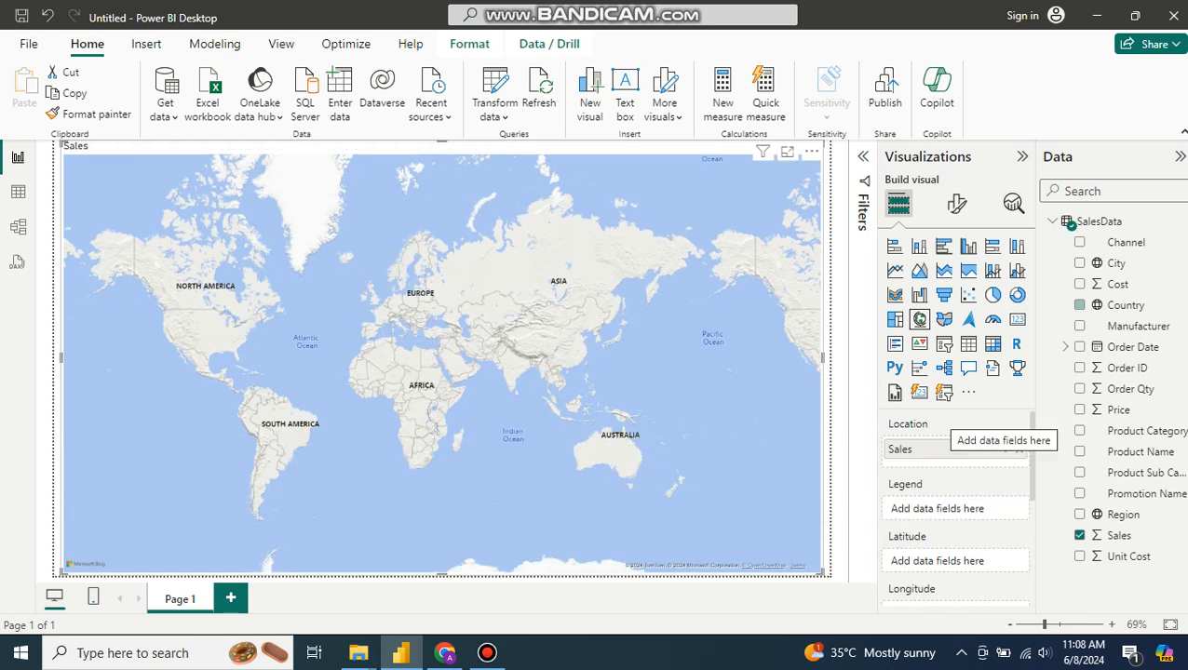
left_click_drag(1116, 263, 943, 510)
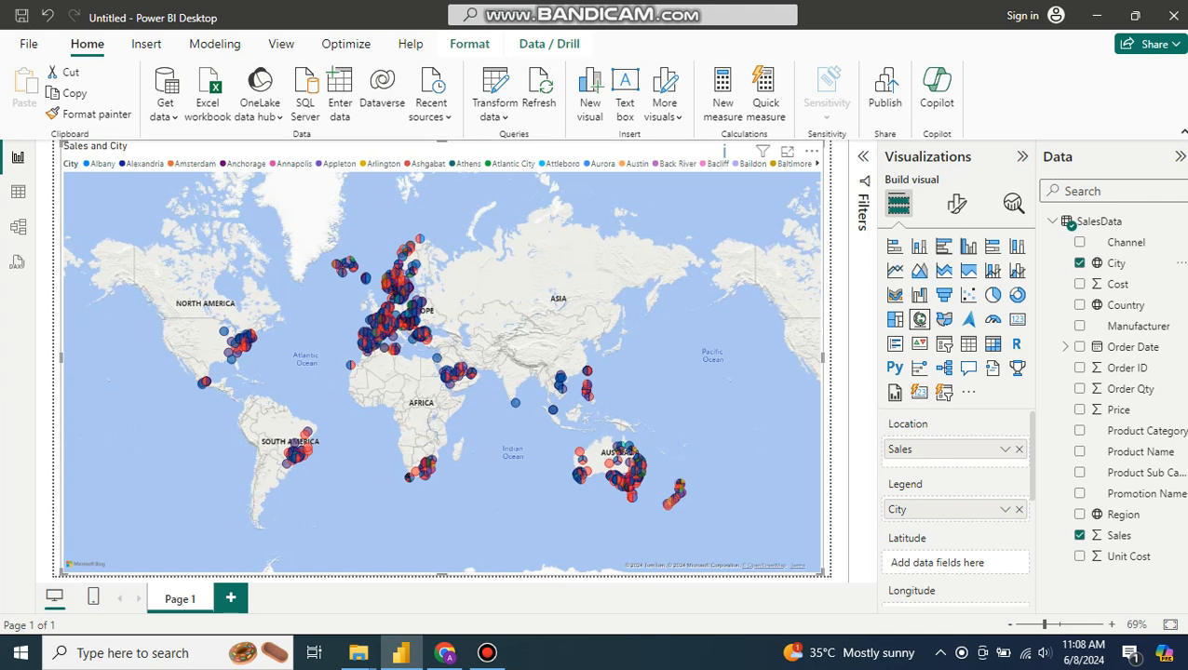
left_click_drag(935, 509, 865, 506)
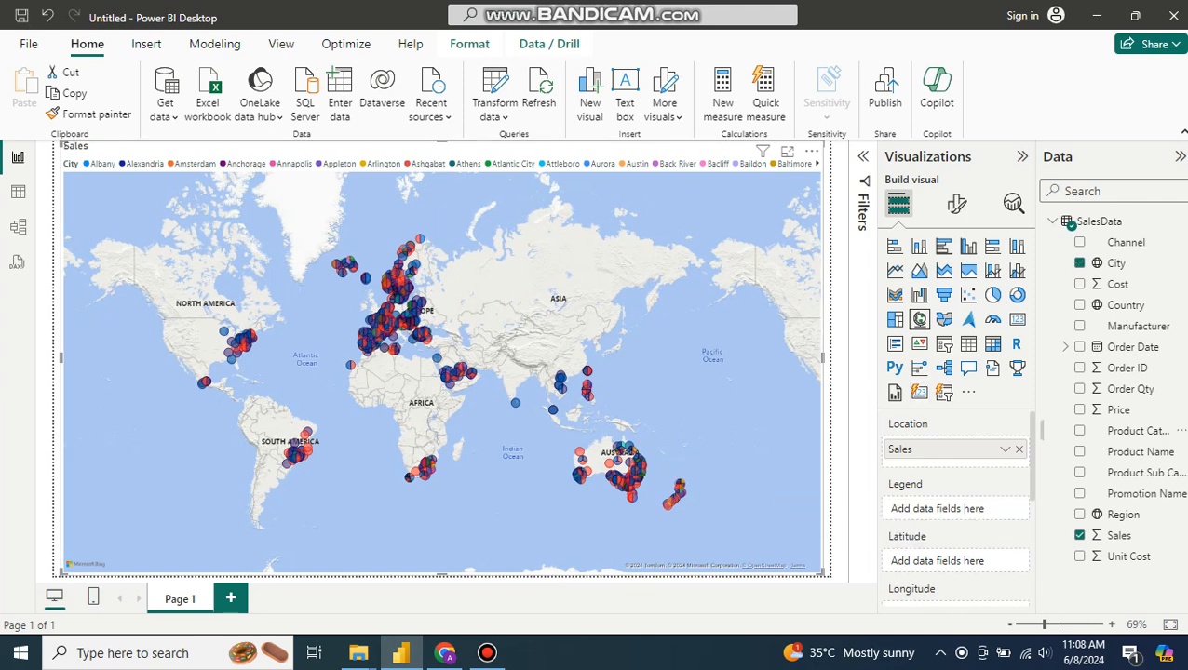
left_click_drag(1122, 513, 942, 510)
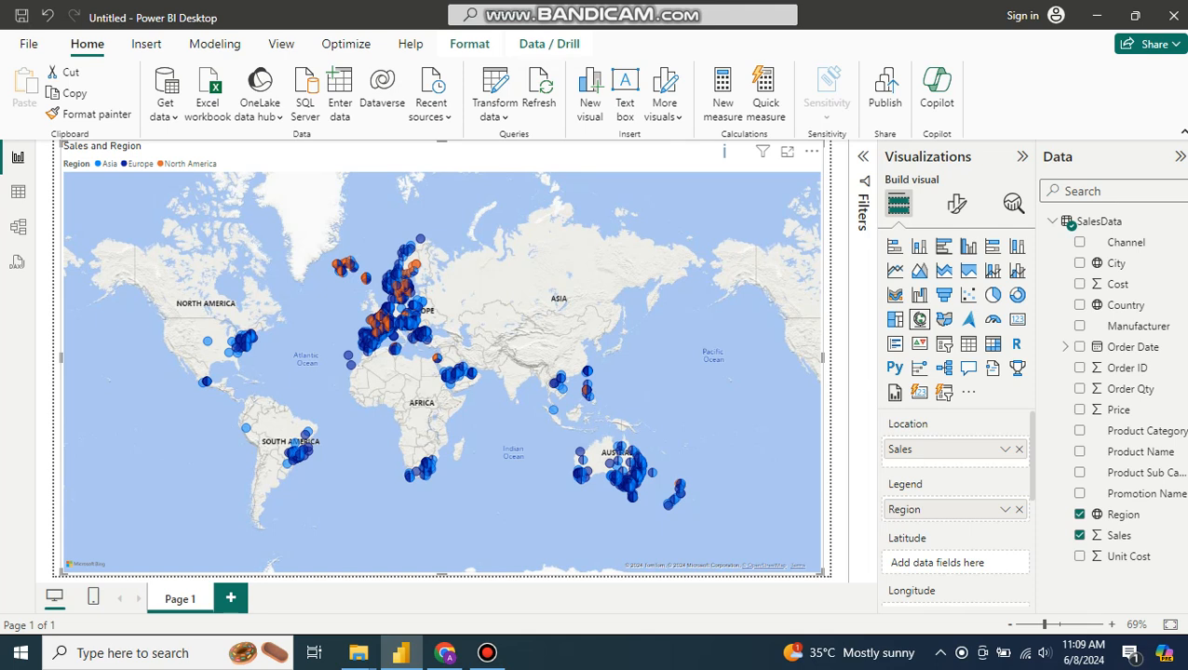
Add a second report page with a filled map nearly filling it, using Sales as location and Region as legend.
left_click(230, 599)
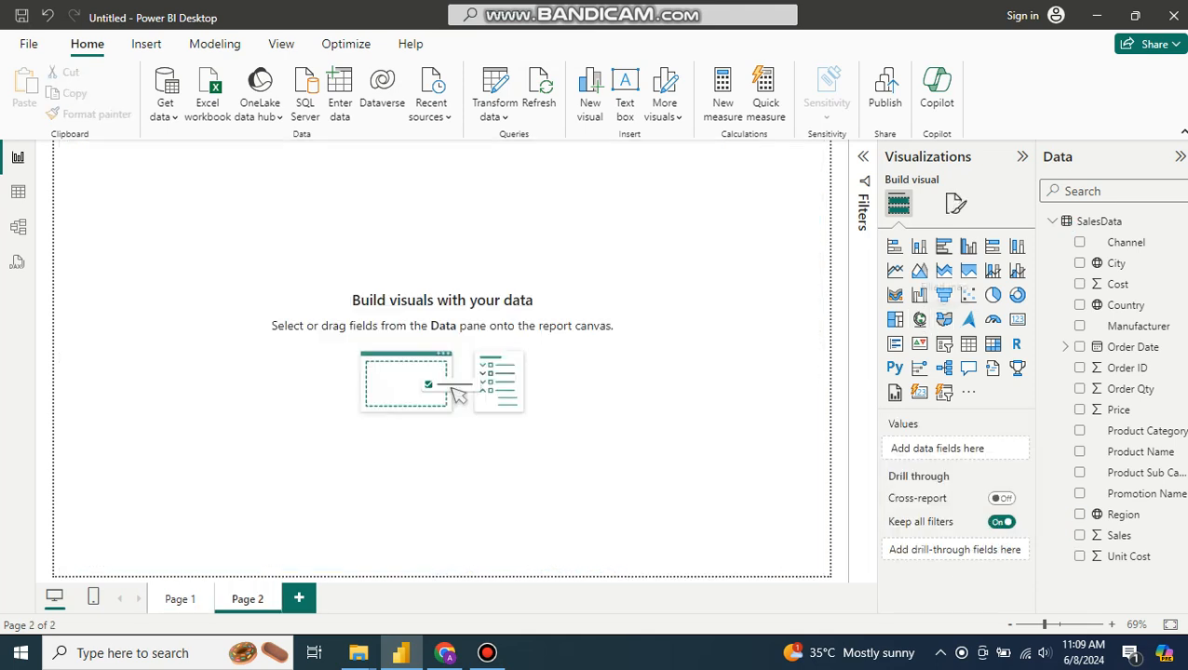
left_click(943, 319)
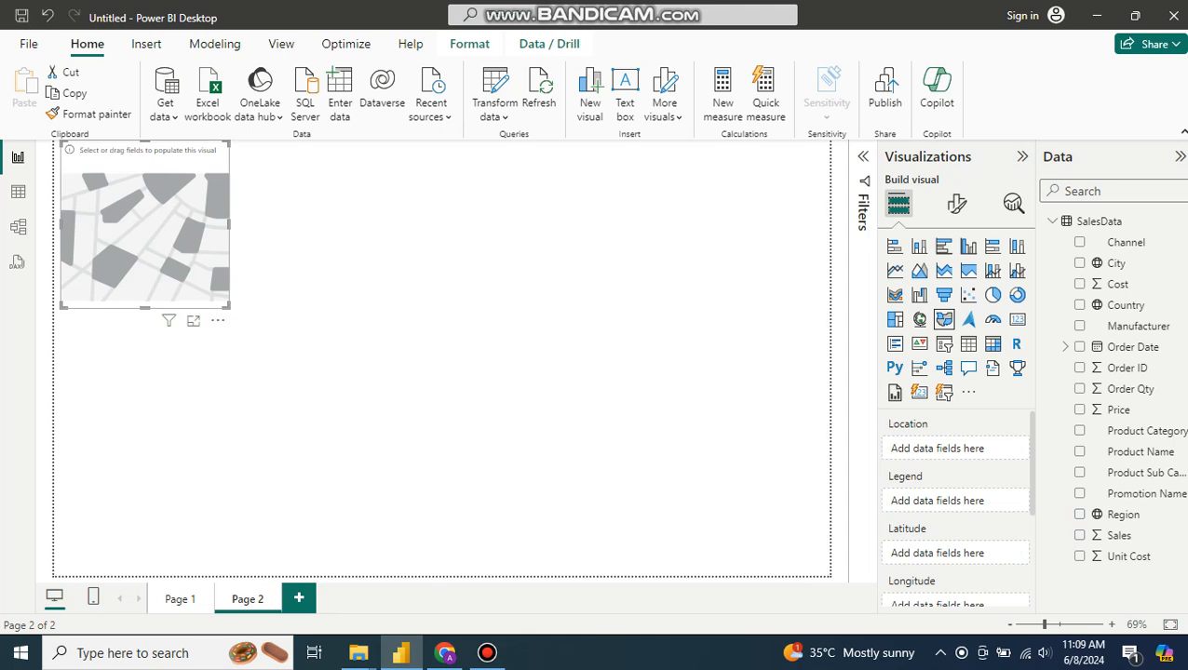
left_click_drag(227, 305, 649, 489)
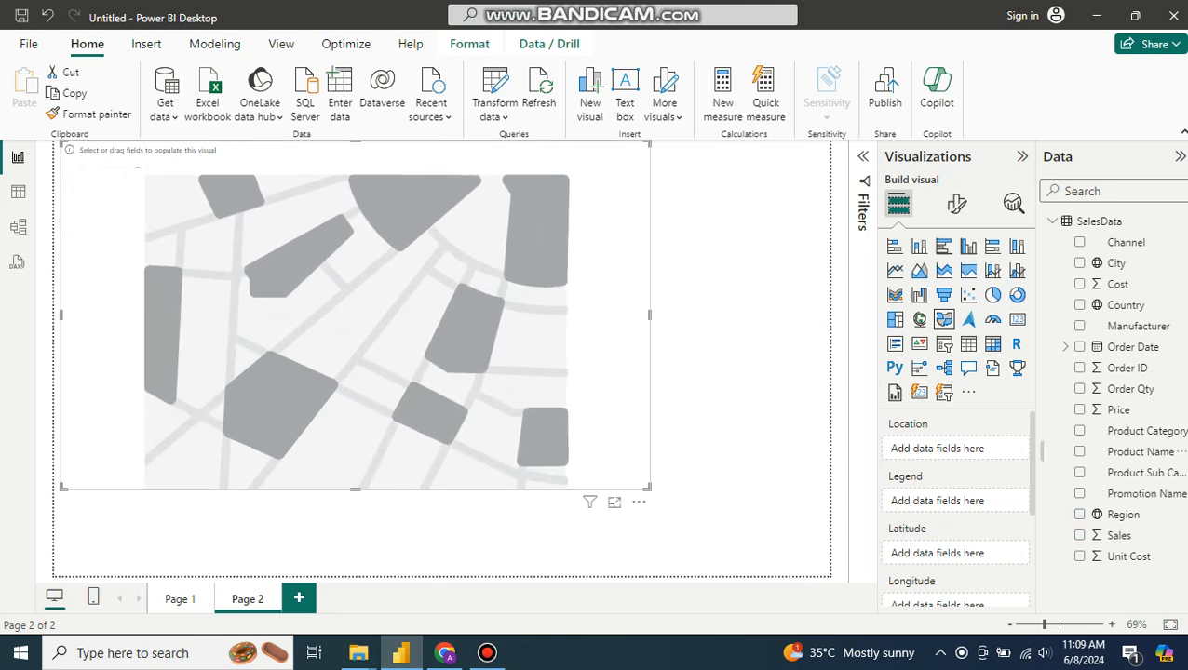
left_click_drag(1119, 536, 955, 448)
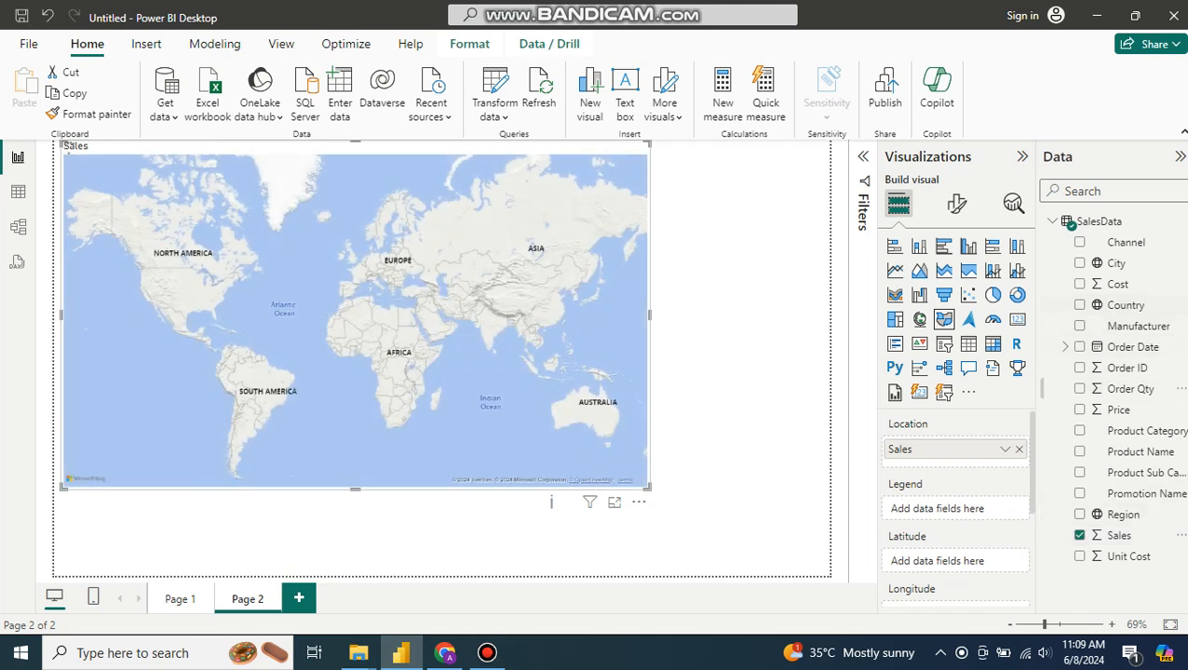
left_click_drag(1123, 513, 936, 508)
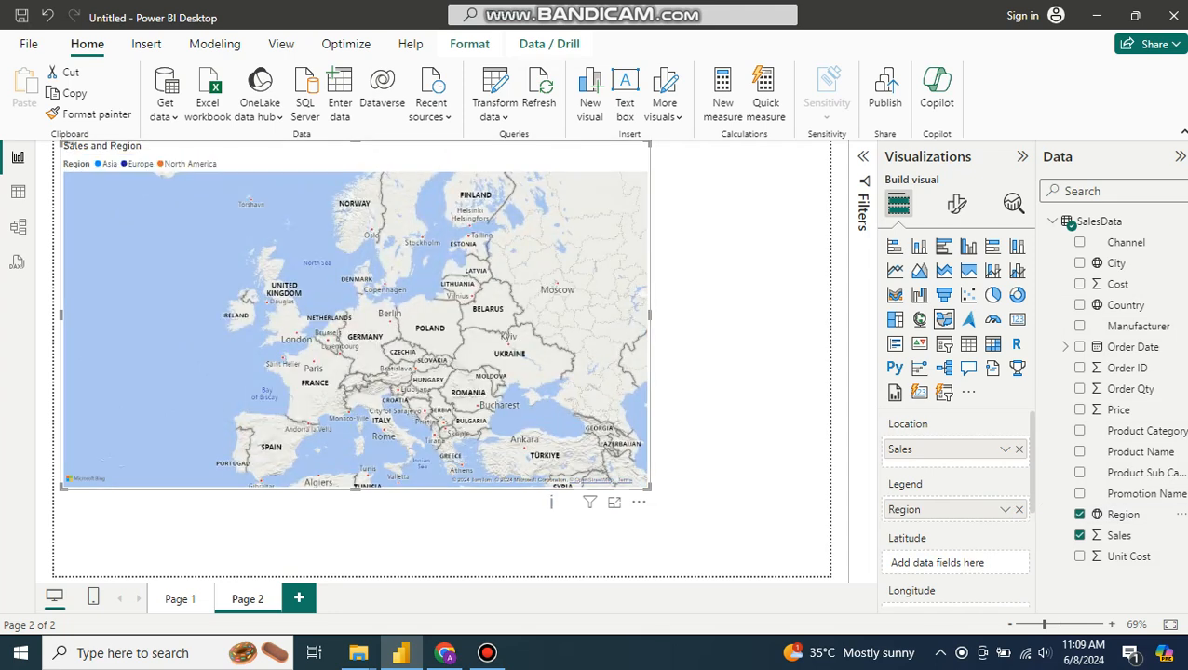
left_click_drag(648, 487, 808, 561)
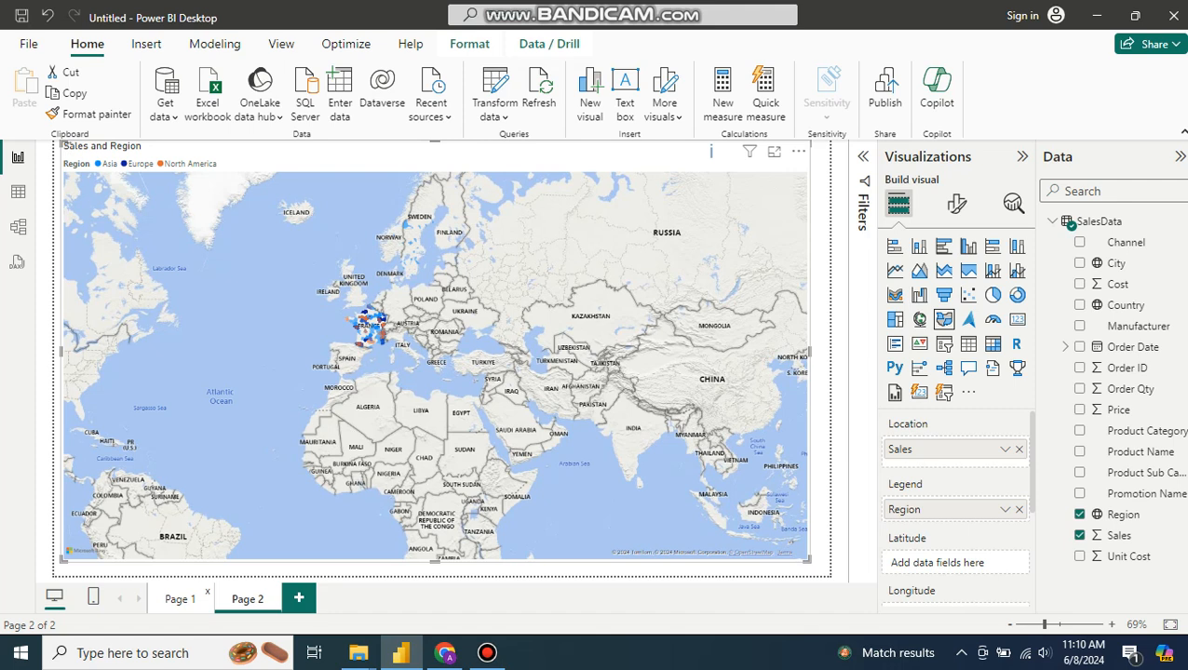
Open the format settings of the map on Page 1 and examine its bubble, category label and map settings options.
left_click(179, 598)
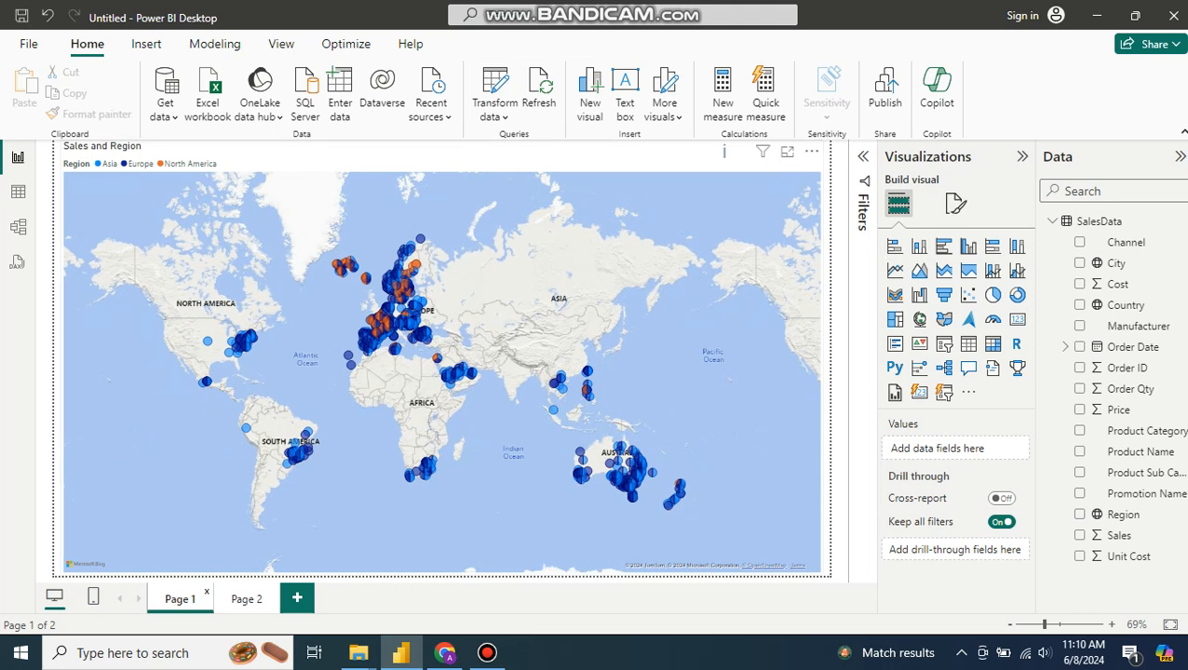
left_click(955, 203)
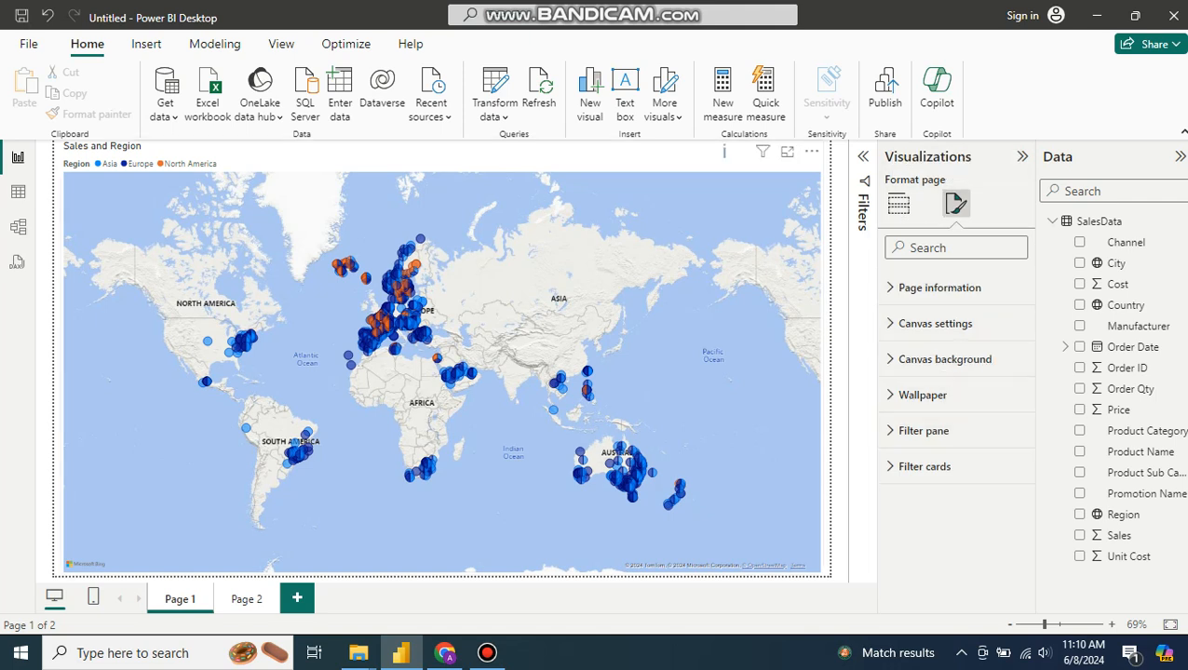
left_click(724, 149)
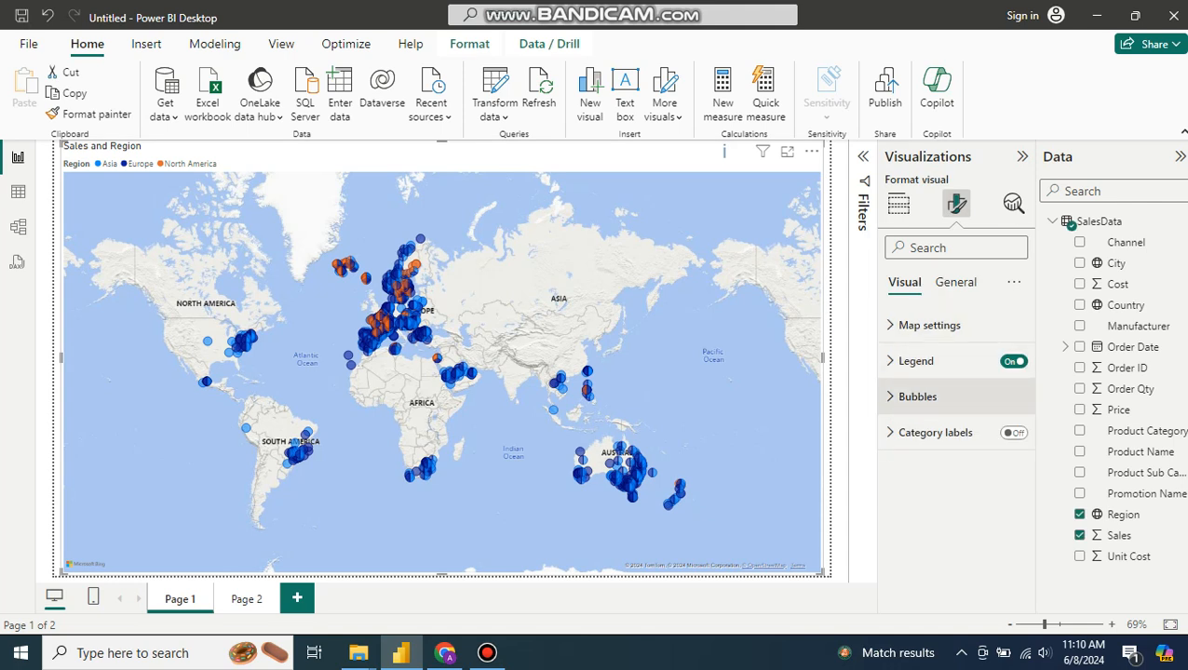
left_click(917, 397)
left_click(917, 396)
left_click(934, 432)
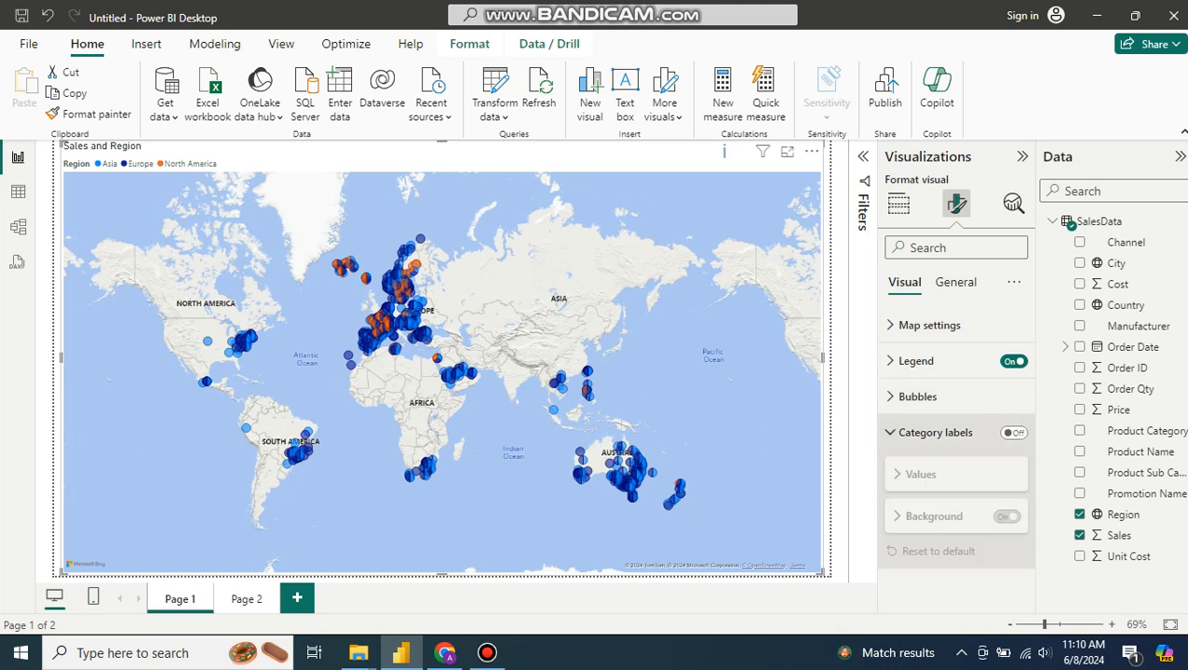
left_click(934, 432)
left_click(929, 325)
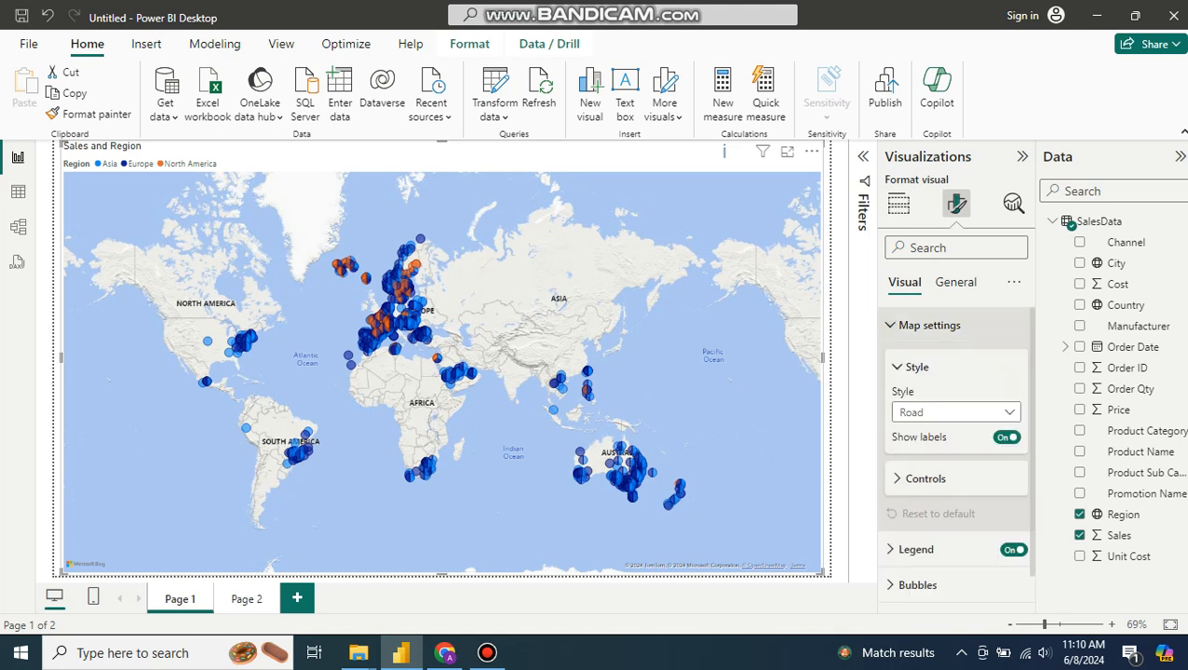
left_click(925, 478)
left_click(1006, 504)
scroll(954, 466, "down", 2)
scroll(954, 456, "up", 2)
left_click(929, 325)
Look through the map's general format options, including effects, header icons, tooltips, title and size properties.
left_click(956, 282)
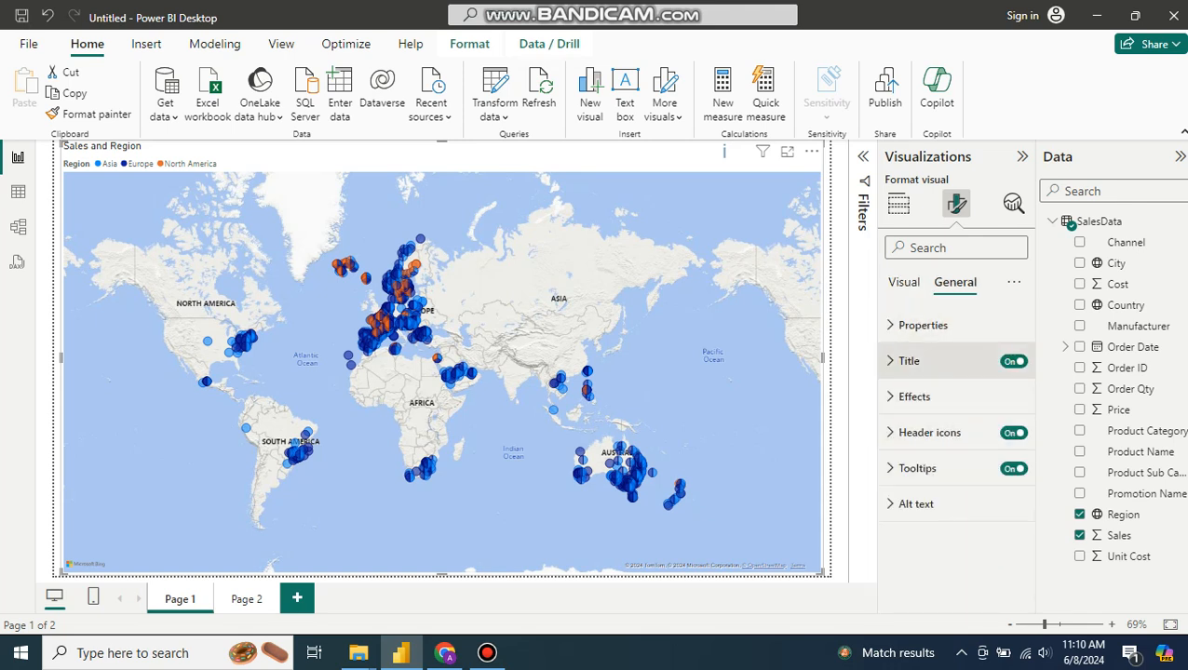
left_click(914, 397)
left_click(914, 396)
left_click(929, 432)
left_click(929, 432)
left_click(929, 432)
scroll(929, 430, "down", 3)
scroll(929, 430, "up", 2)
left_click(929, 375)
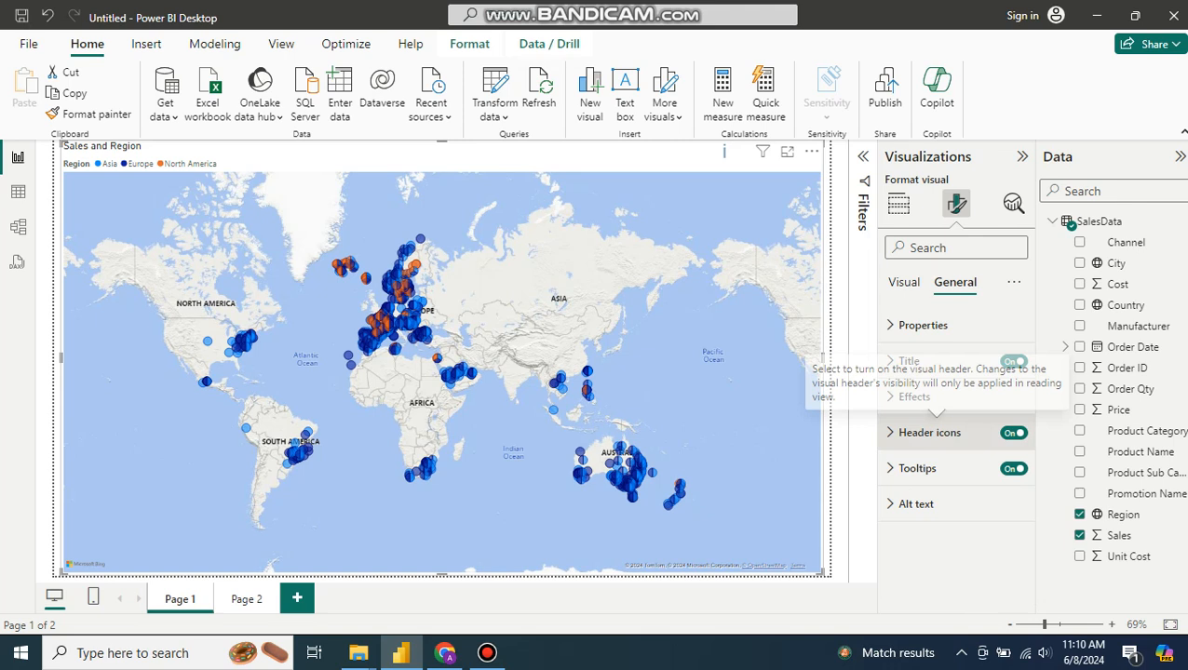
left_click(917, 468)
scroll(954, 456, "down", 3)
scroll(954, 456, "up", 3)
scroll(954, 456, "down", 3)
scroll(954, 419, "up", 3)
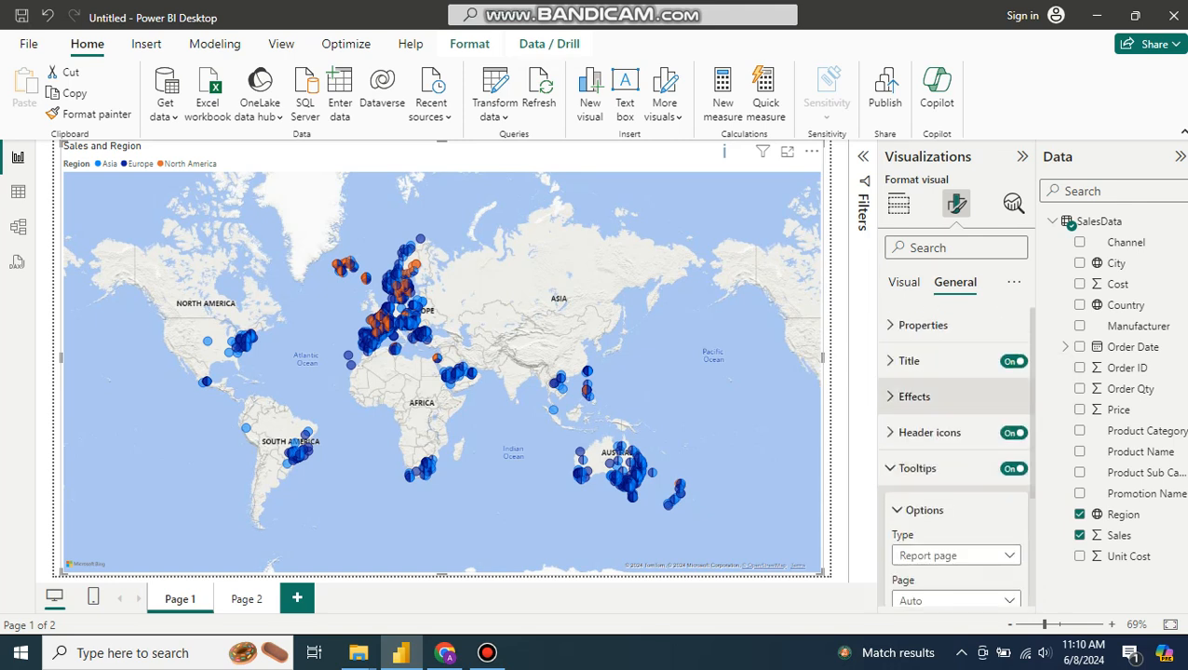
left_click(931, 360)
scroll(950, 410, "down", 2)
scroll(949, 410, "up", 2)
left_click(931, 325)
scroll(954, 456, "down", 2)
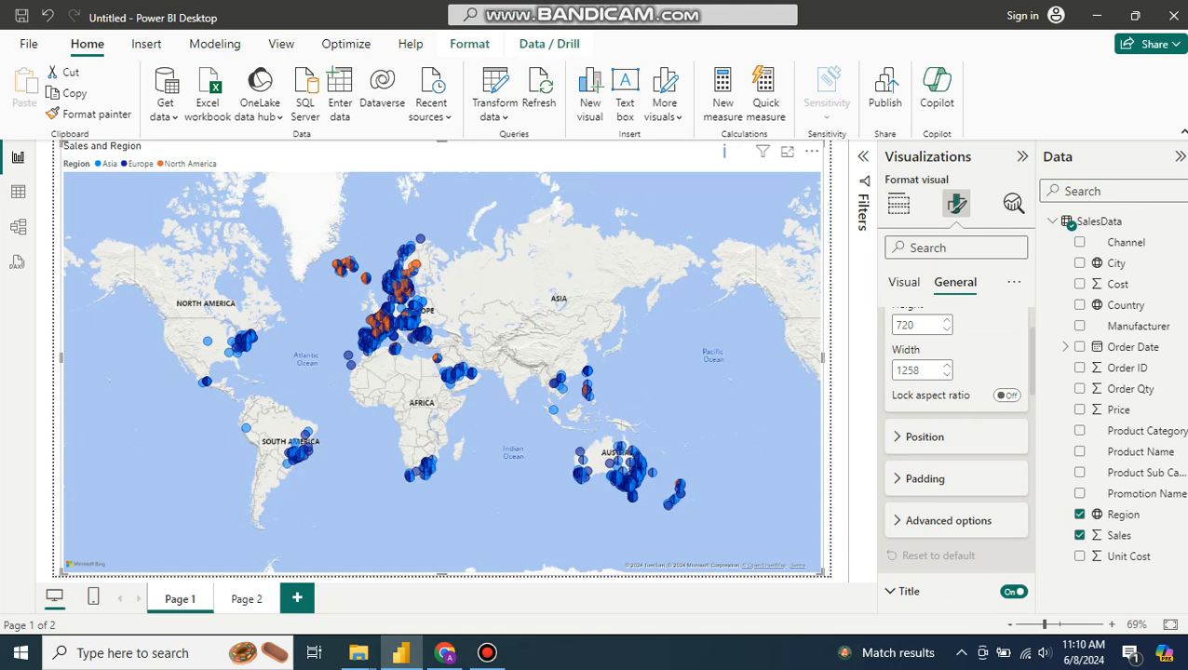
scroll(954, 456, "up", 2)
Examine the map legend's position, text and title options in the visual-specific format settings.
left_click(904, 282)
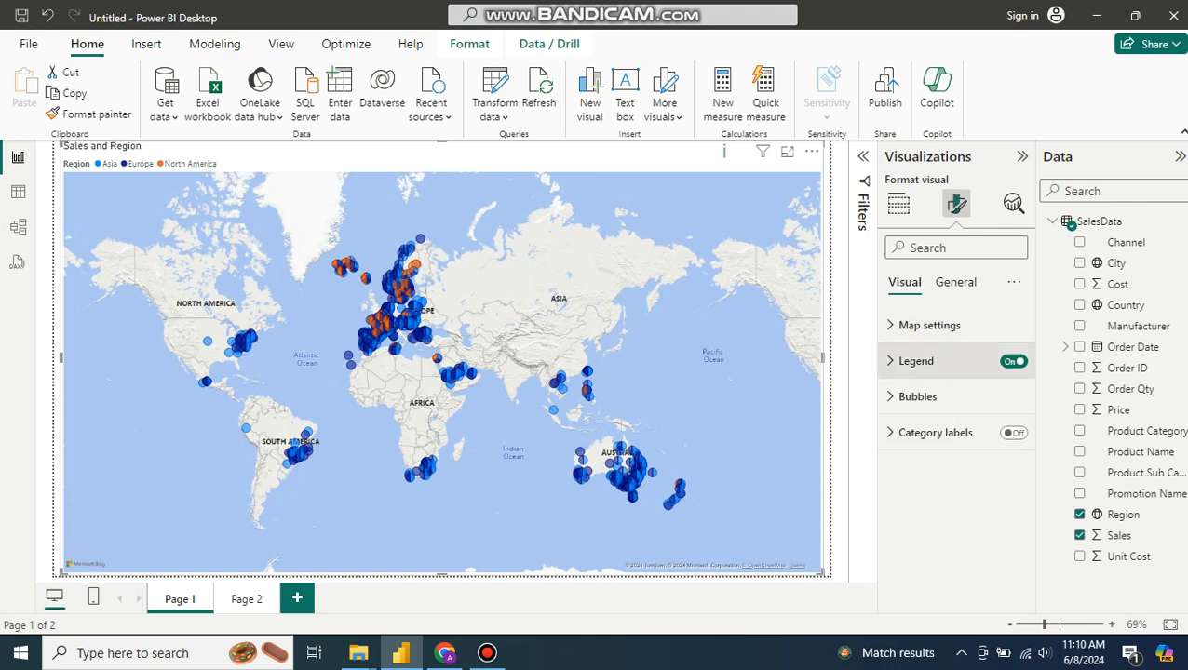
left_click(916, 360)
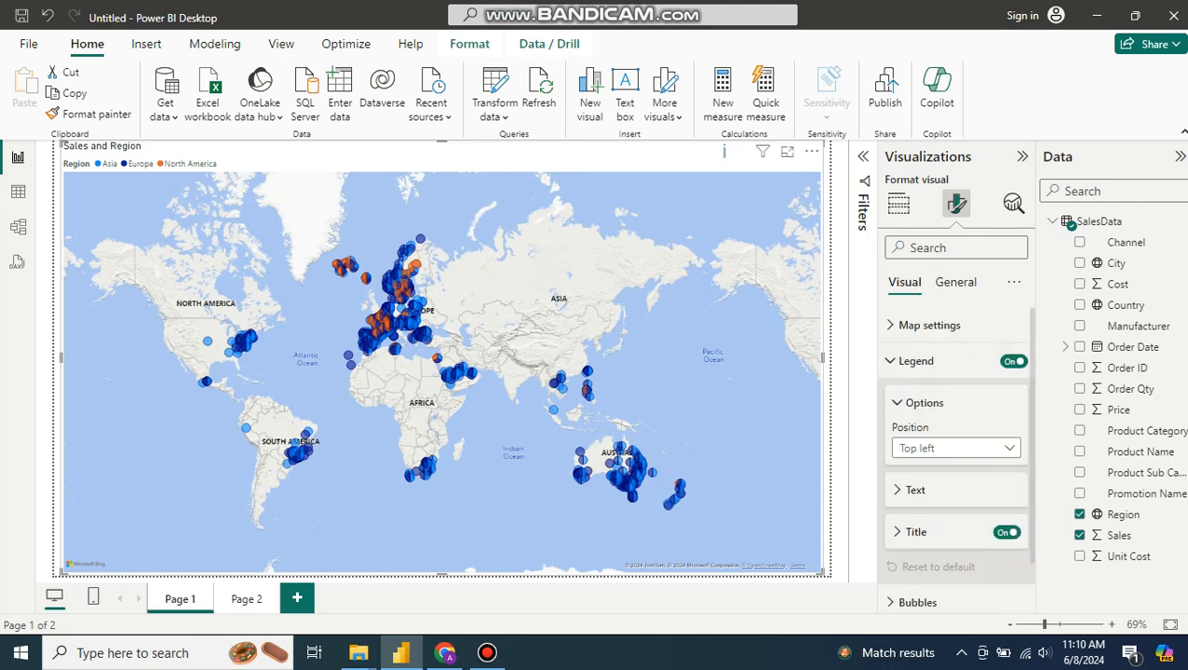
left_click(915, 489)
scroll(954, 466, "down", 2)
scroll(954, 466, "down", 1)
left_click(916, 482)
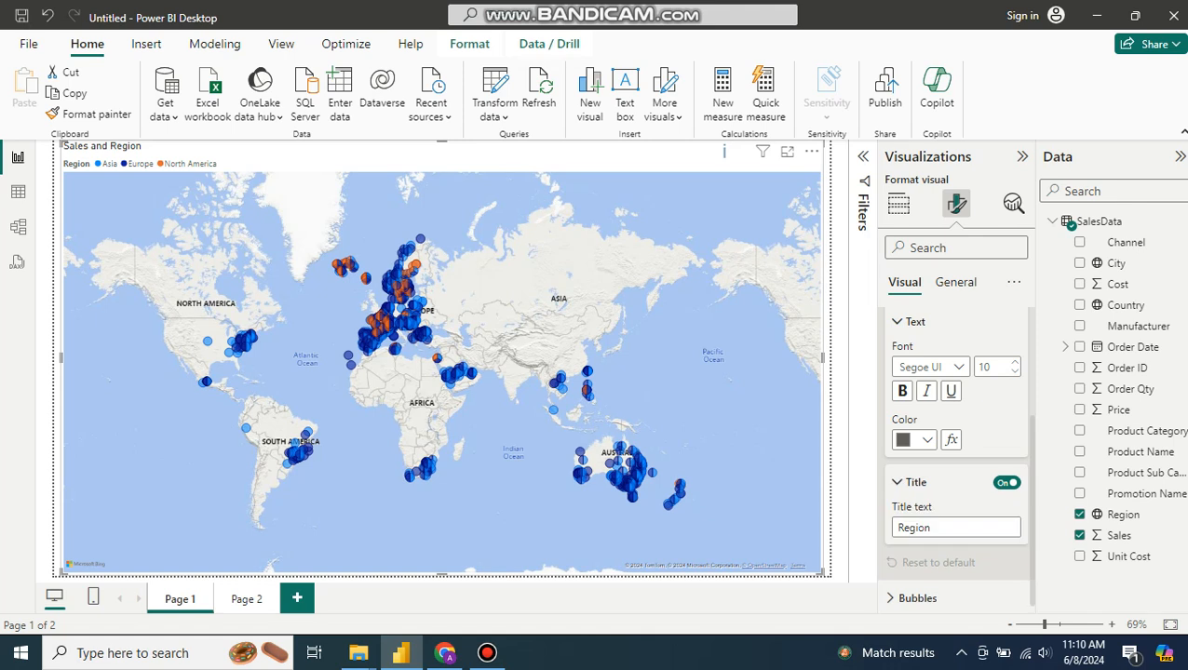
Set the Asia bubble color on the Page 1 map to the custom green #10FF97.
scroll(954, 466, "down", 1)
left_click(917, 553)
scroll(954, 466, "down", 3)
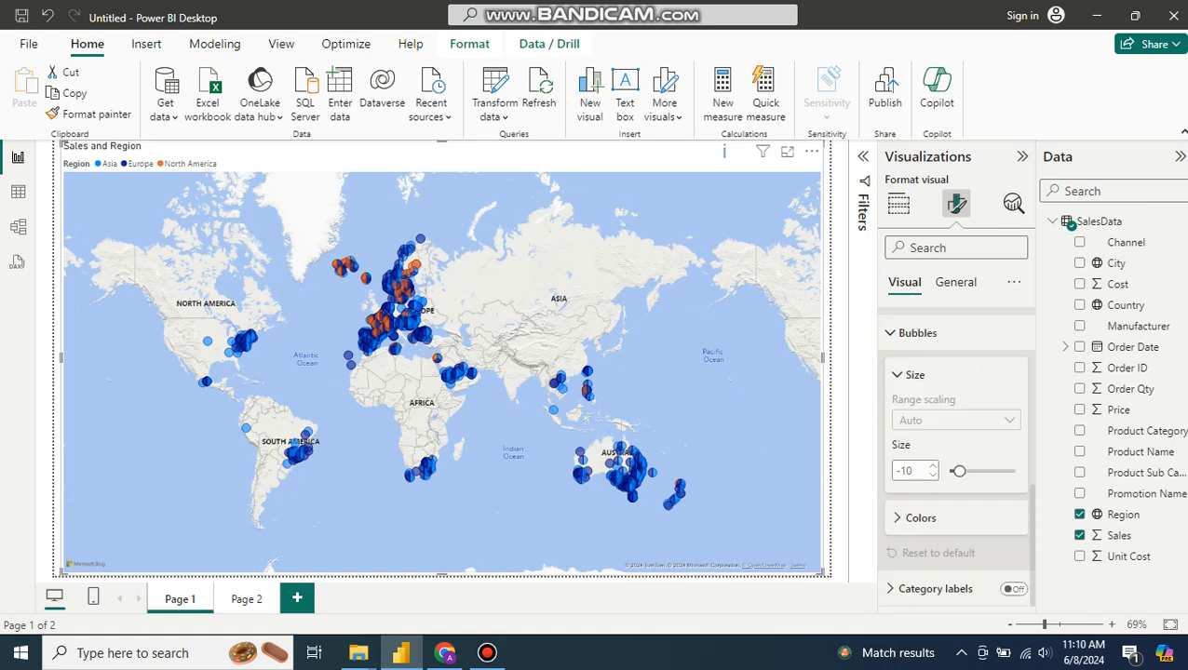
left_click(920, 517)
scroll(954, 466, "down", 2)
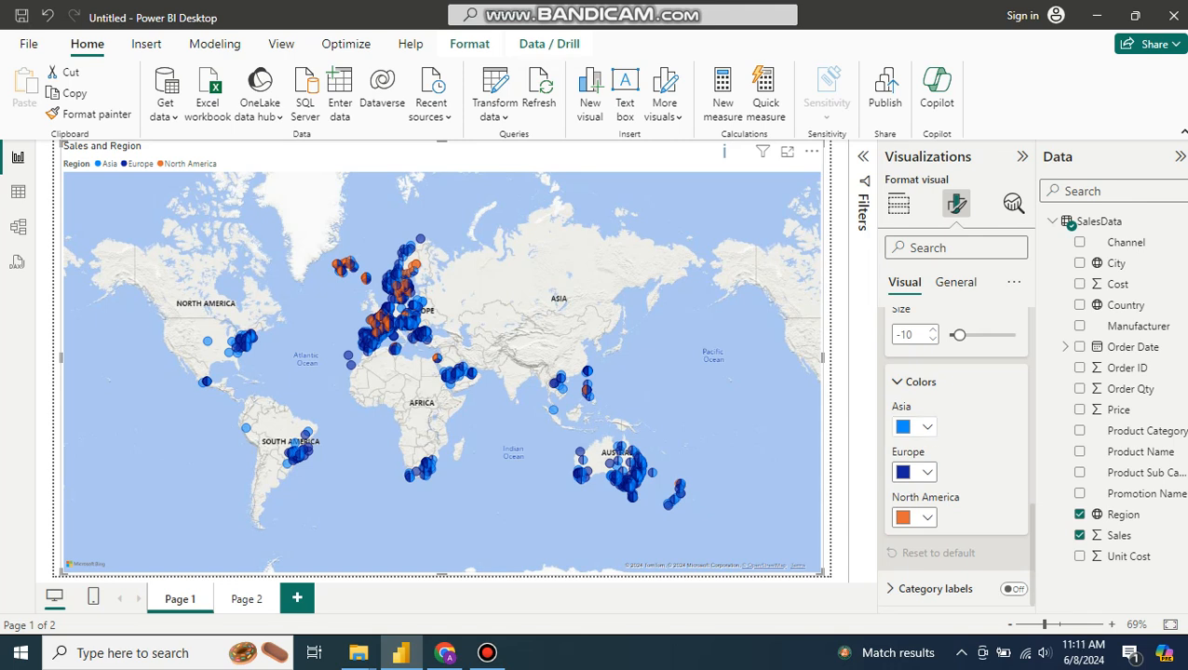
left_click(918, 426)
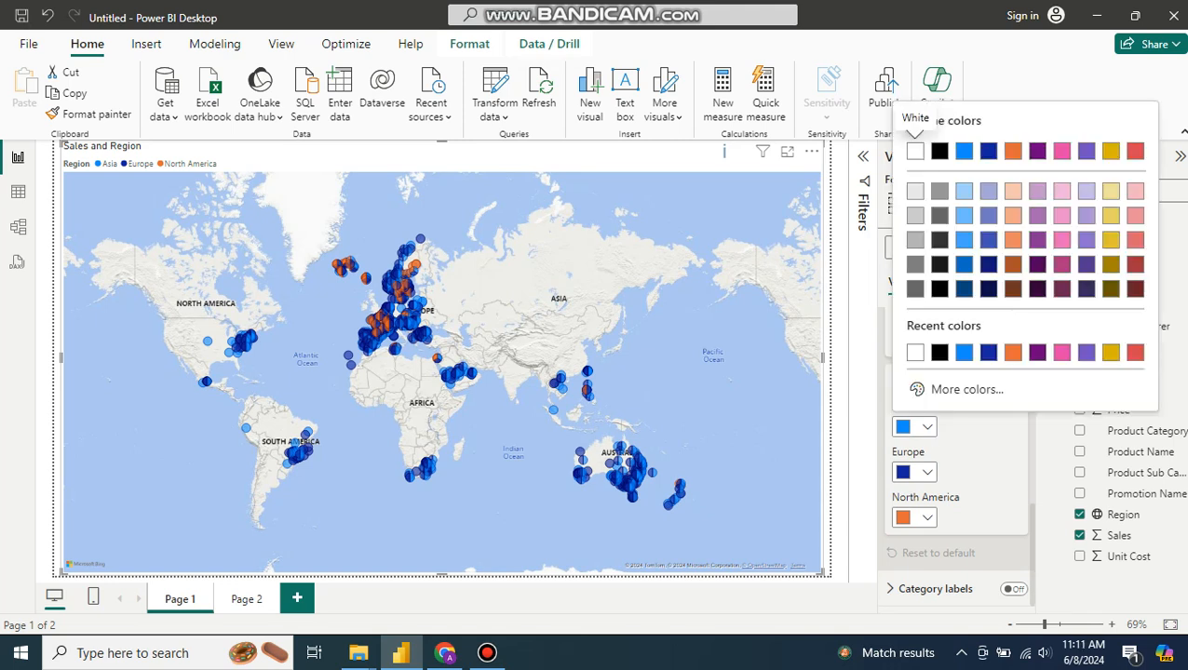
left_click(958, 389)
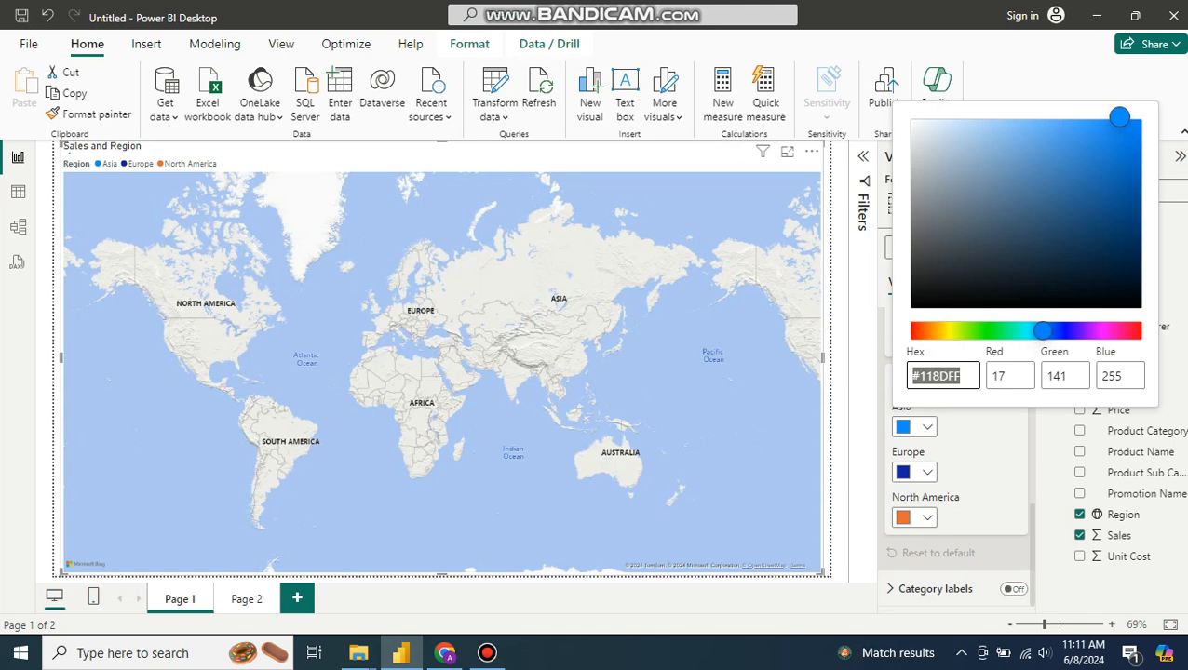
left_click(1007, 332)
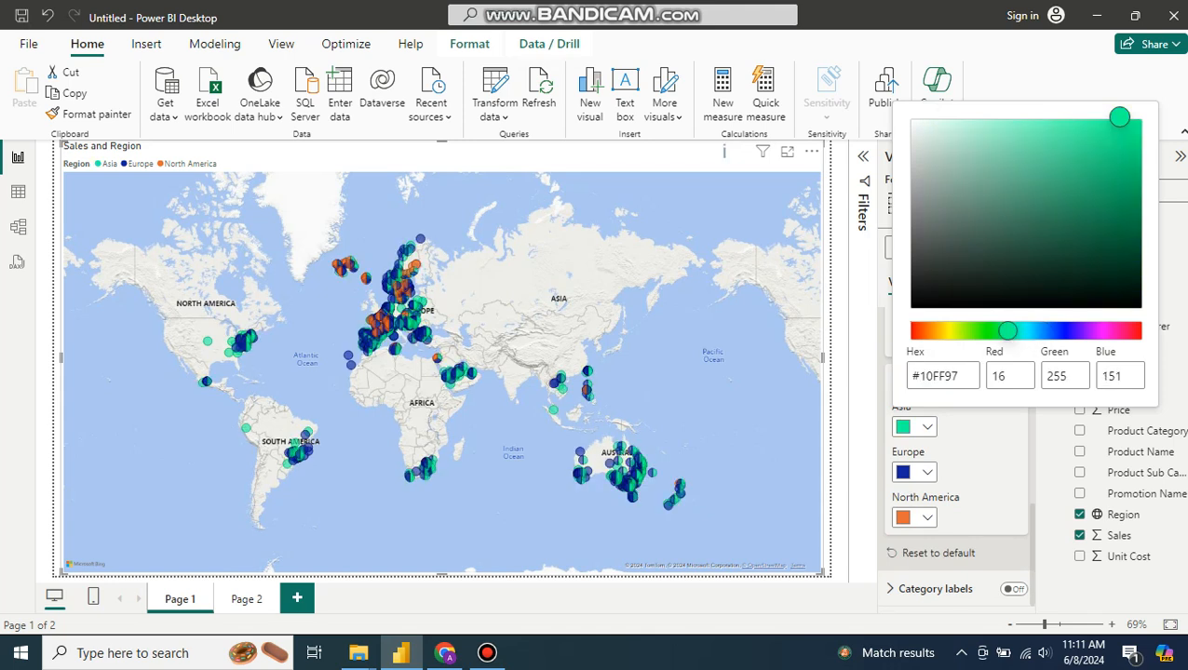
Set the Page 1 map's Europe bubble color to a medium pink theme shade and North America to theme gold, and return to the visual's field setup.
left_click(920, 427)
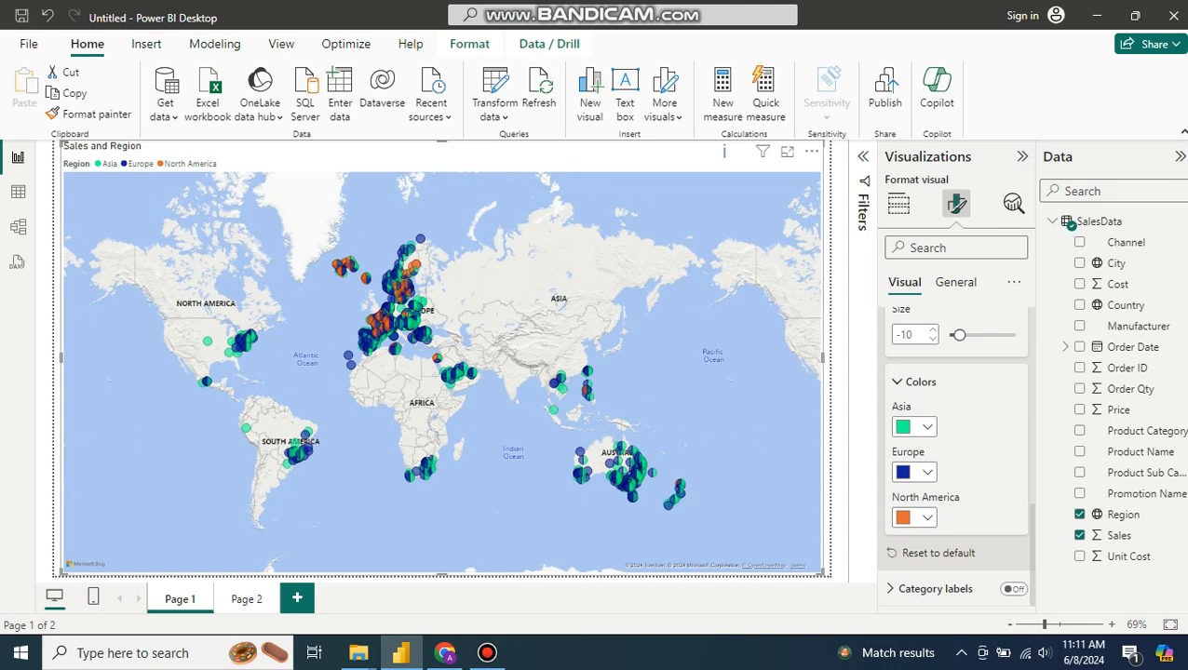
left_click(921, 427)
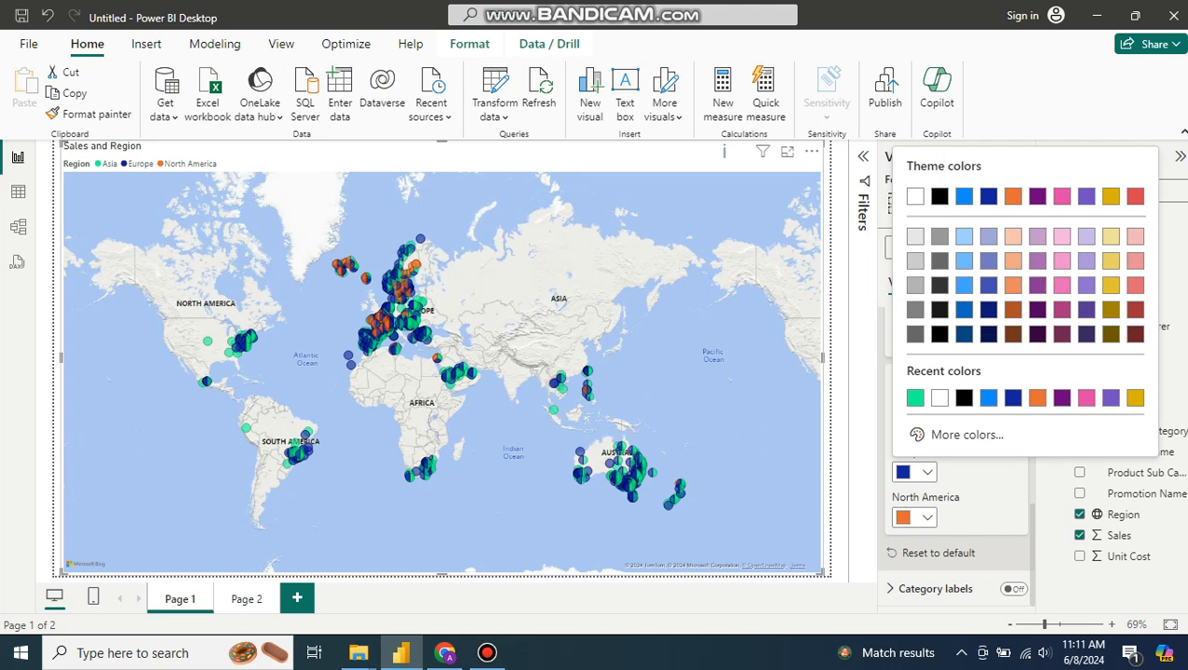
left_click(1061, 286)
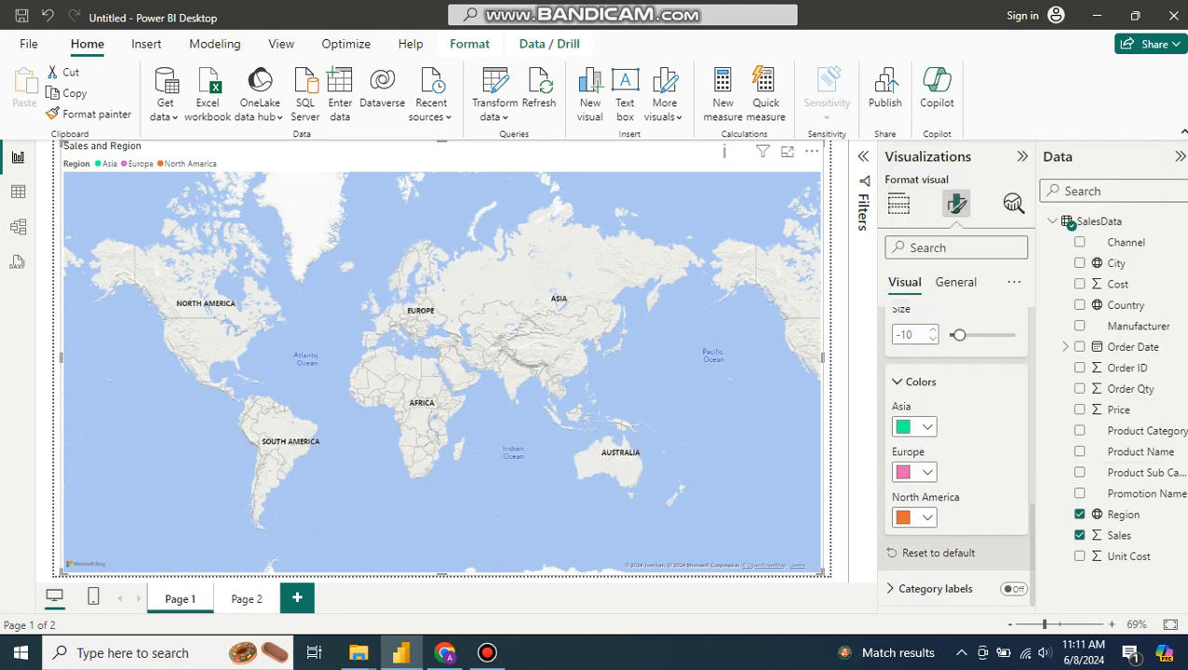
left_click(914, 517)
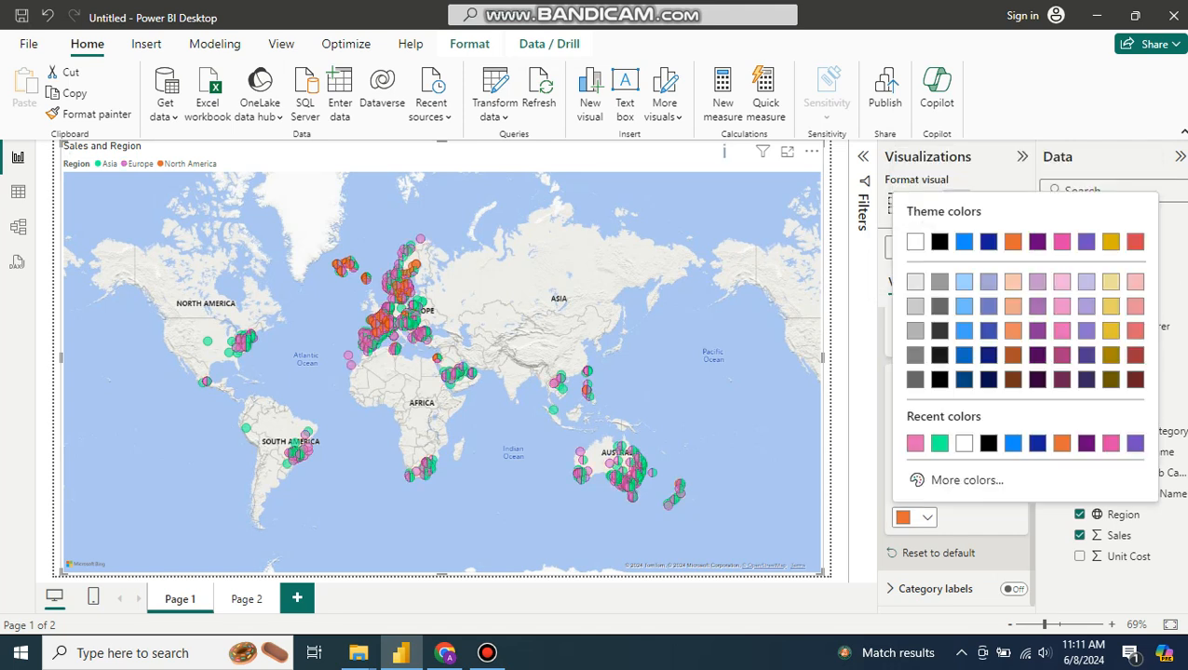
left_click(1111, 241)
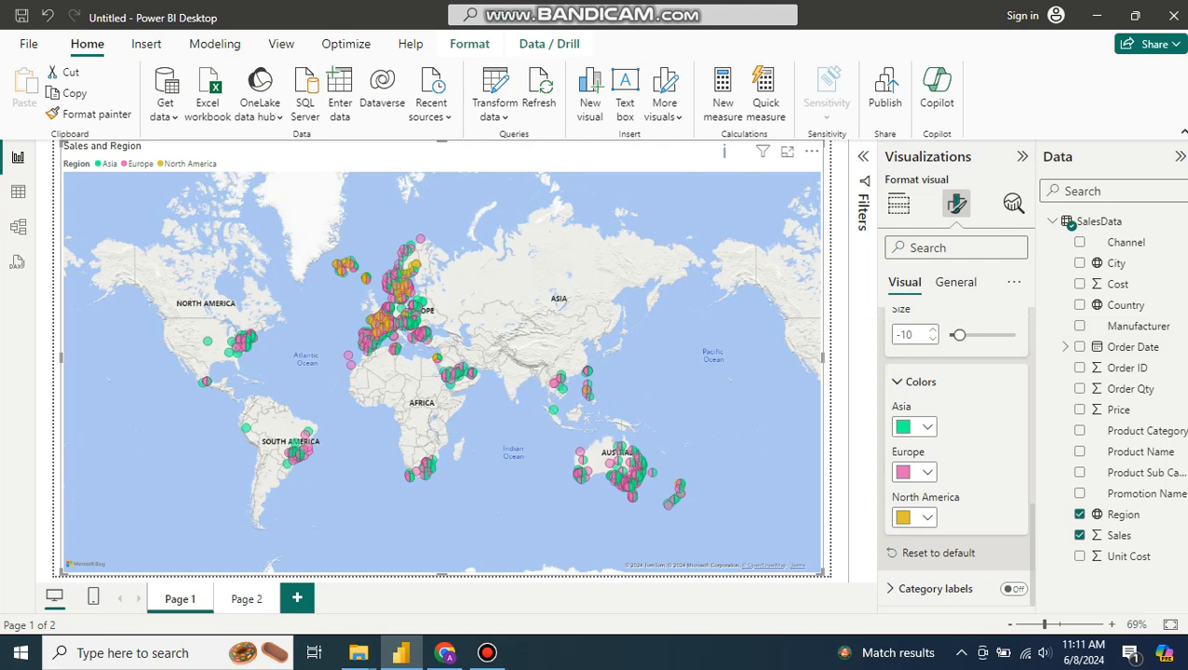
left_click(898, 203)
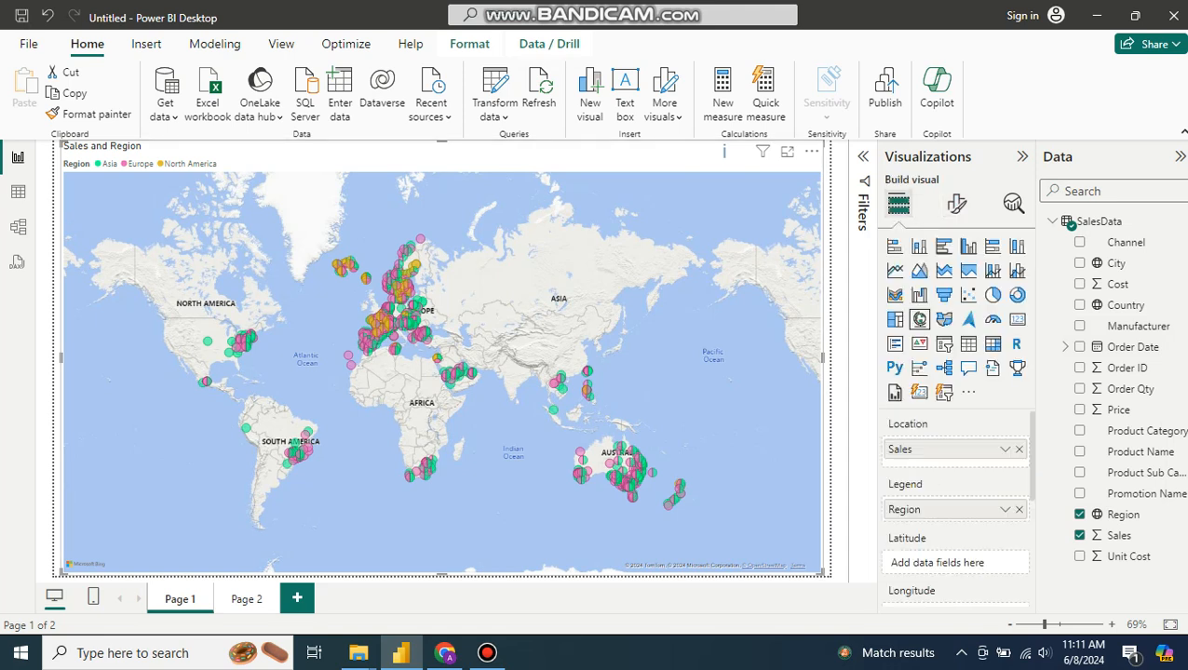